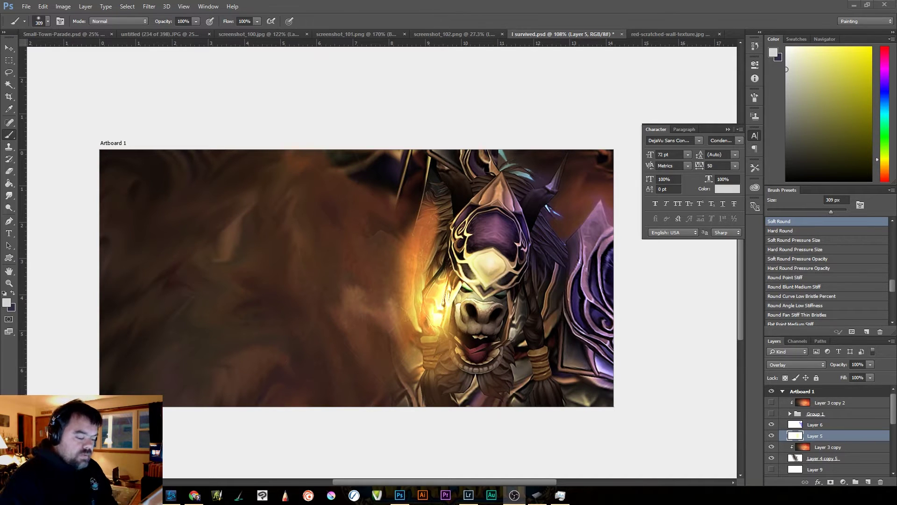
Show the Group 1 title text in the Layers panel, then hide it again
{"action": "left_click", "coordinate": [771, 414]}
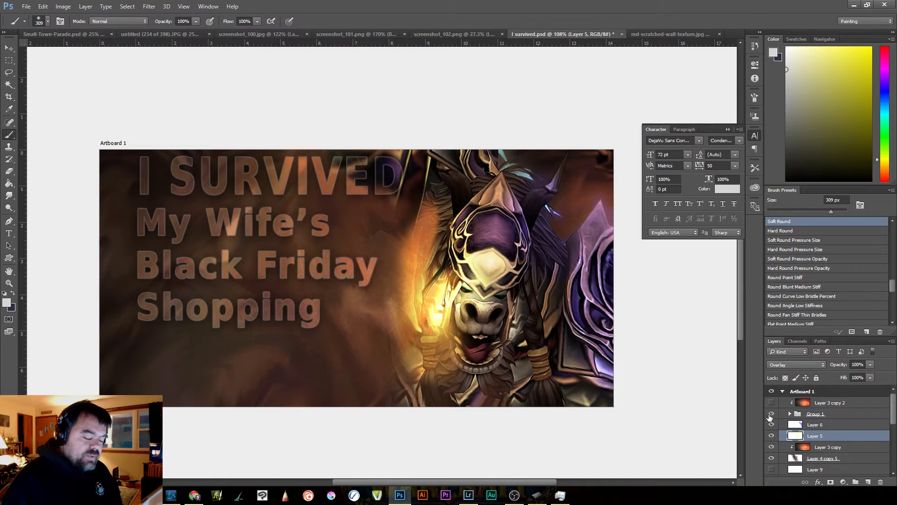
{"action": "left_click", "coordinate": [771, 414]}
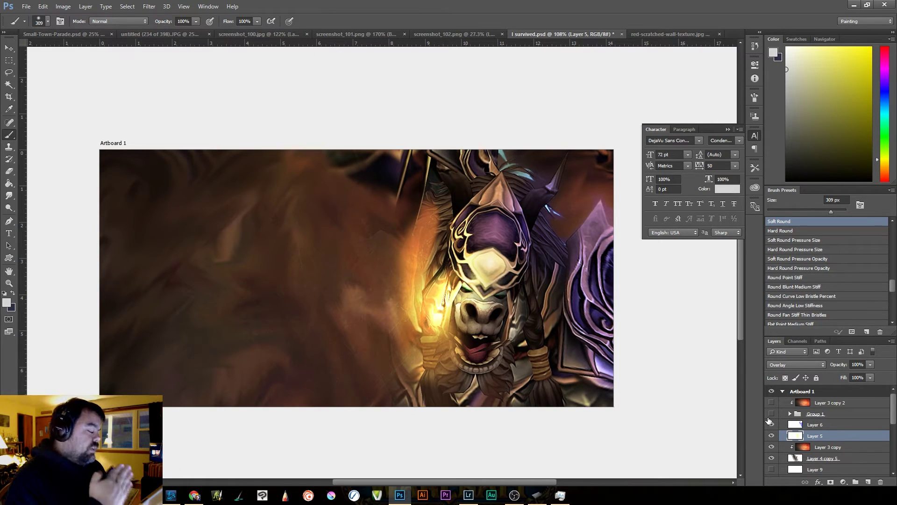
Set the brush to 90 px and hide the orange glow on Layer 5
{"action": "key", "text": "bracketright"}
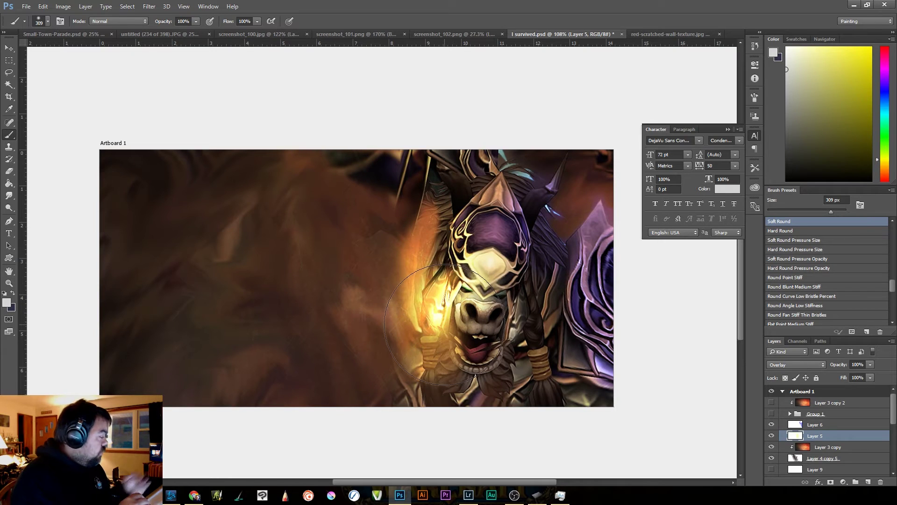
{"action": "key", "text": "bracketleft"}
{"action": "key", "text": "bracketleft"}
{"action": "key", "text": "bracketleft"}
{"action": "key", "text": "bracketleft"}
{"action": "key", "text": "bracketleft"}
{"action": "key", "text": "bracketleft"}
{"action": "key", "text": "bracketleft"}
{"action": "key", "text": "bracketleft"}
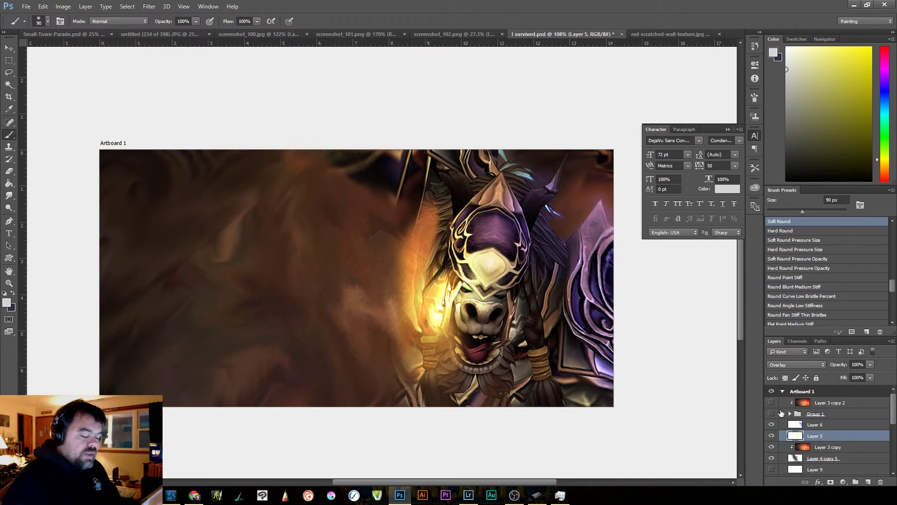
{"action": "left_click", "coordinate": [771, 436]}
Hide Layer 6 and add a new empty Layer 15 above it
{"action": "left_click", "coordinate": [771, 424]}
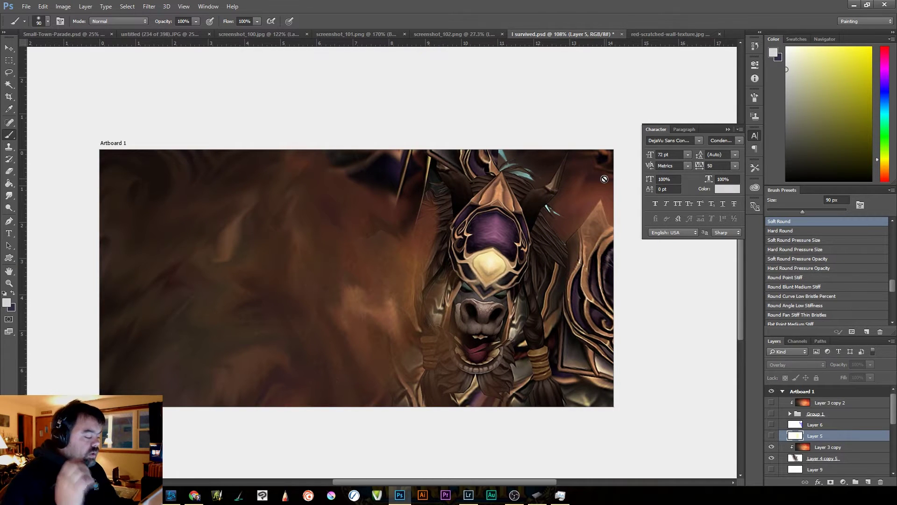
{"action": "left_click", "coordinate": [813, 426]}
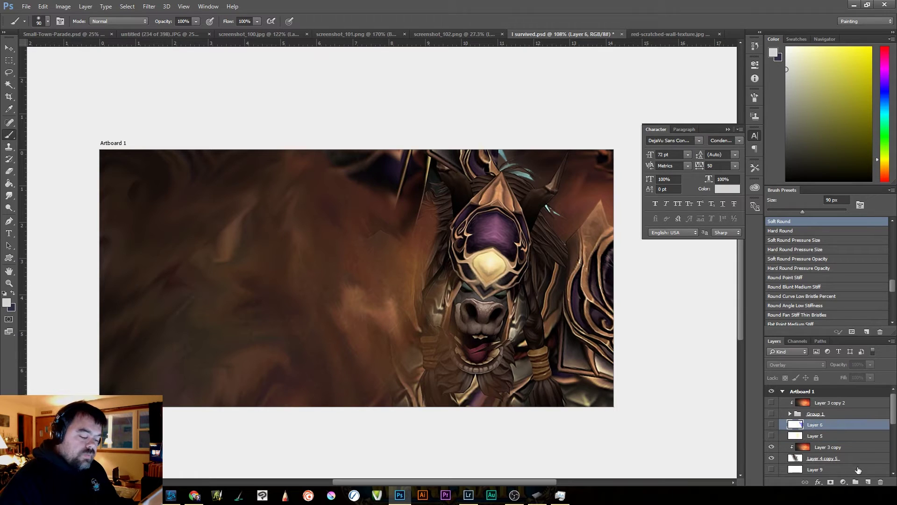
{"action": "left_click", "coordinate": [867, 482]}
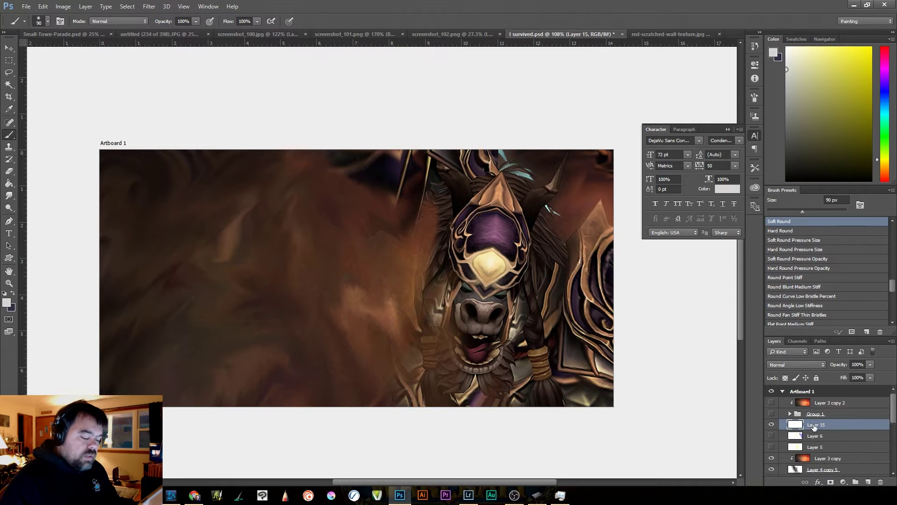
Choose the Soft Round Pressure Size brush preset
{"action": "left_click", "coordinate": [47, 21]}
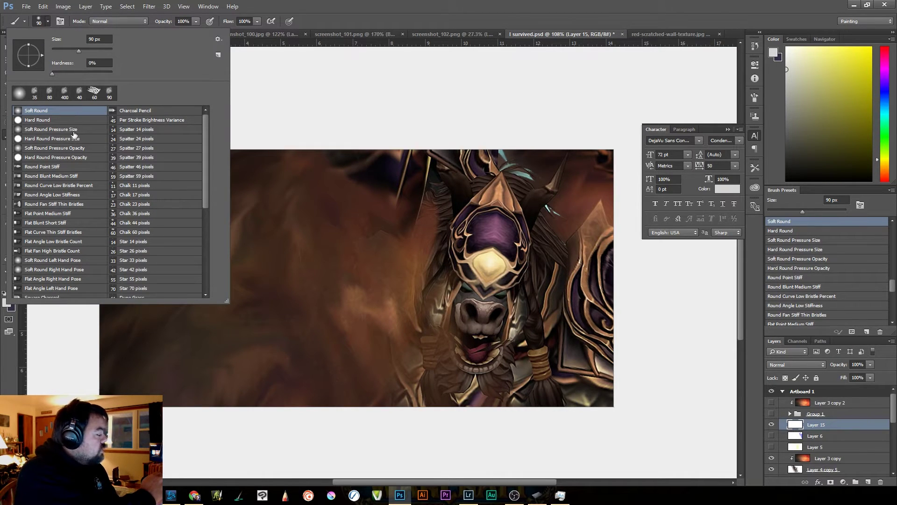
{"action": "left_click", "coordinate": [77, 130]}
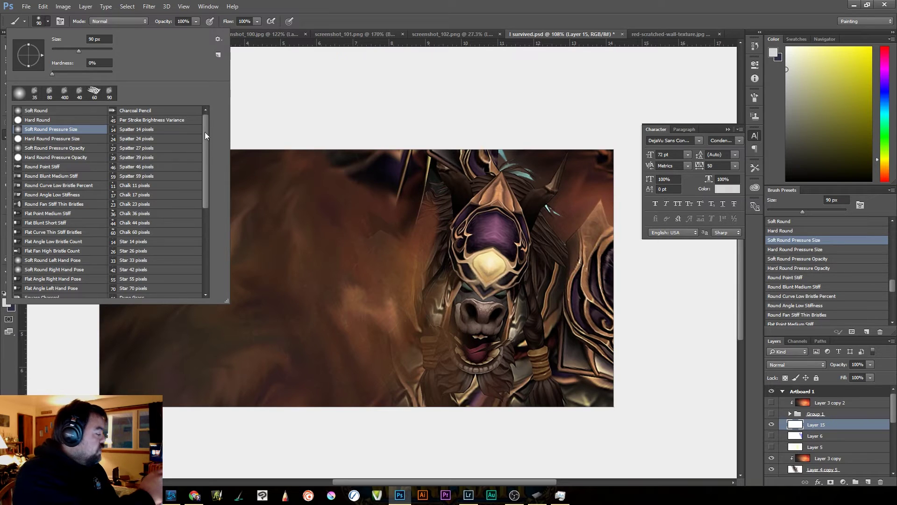
{"action": "mouse_move", "coordinate": [205, 162]}
{"action": "left_mouse_down"}
{"action": "mouse_move", "coordinate": [199, 240]}
{"action": "mouse_move", "coordinate": [192, 158]}
{"action": "left_mouse_up"}
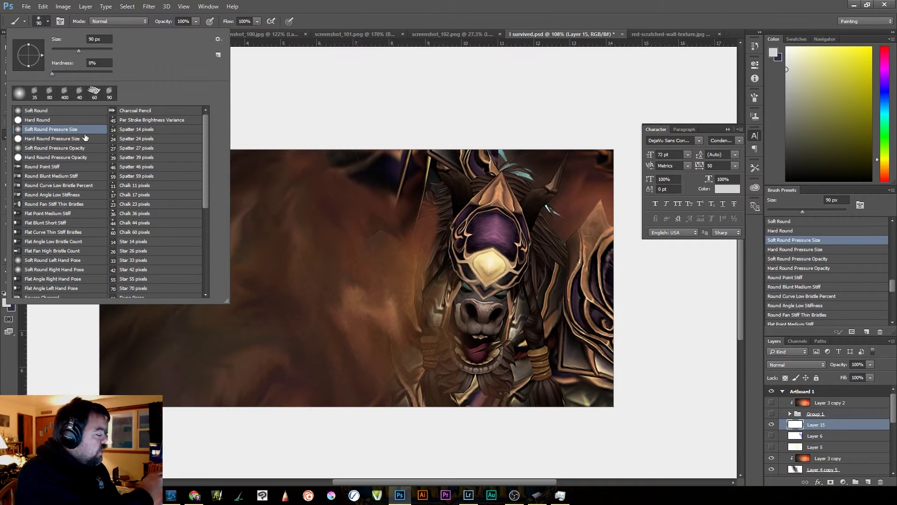
Pick a pale yellow painting colour in the Color panel
{"action": "left_click", "coordinate": [673, 334]}
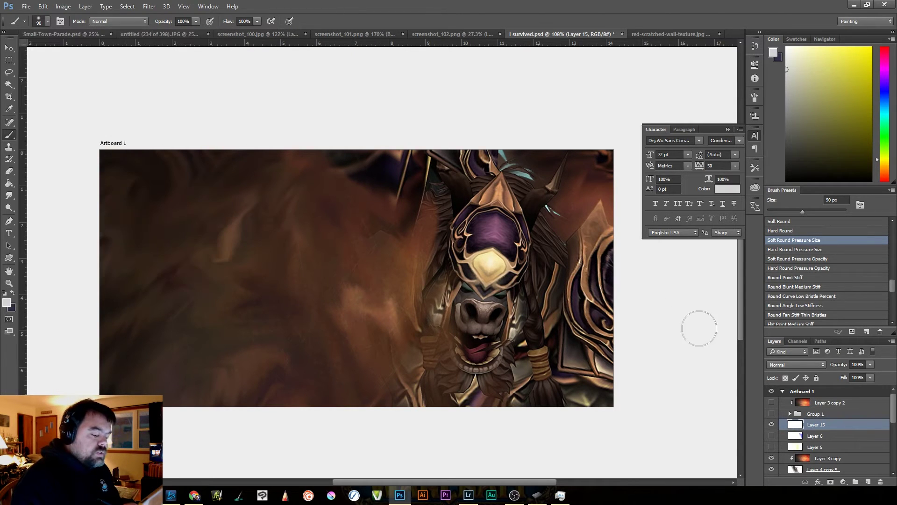
{"action": "left_click", "coordinate": [829, 50]}
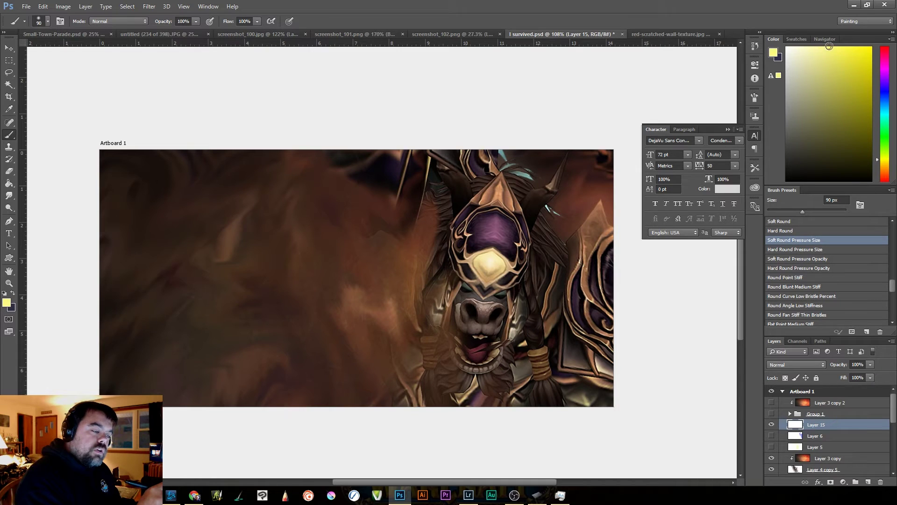
{"action": "left_click_drag", "start_coordinate": [829, 50], "coordinate": [831, 51]}
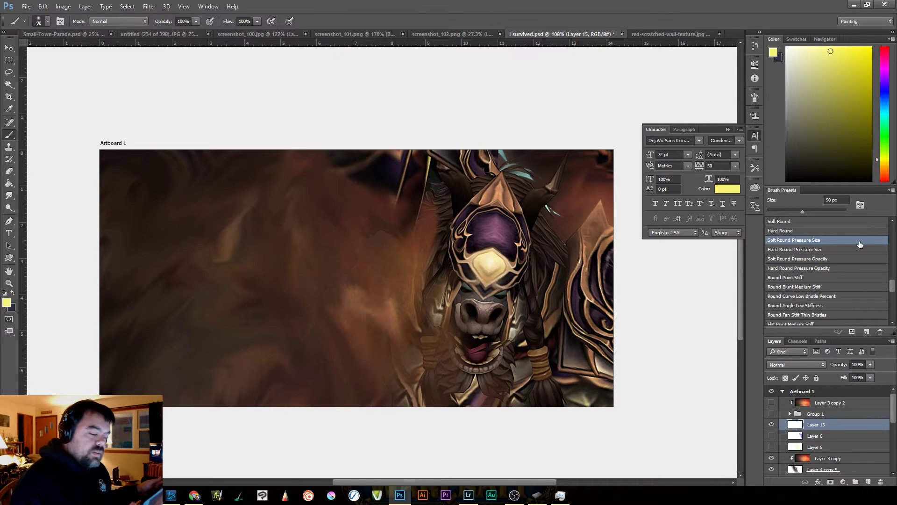
Paint a soft yellow glow on the horse's cheek with a 200 px brush
{"action": "scroll", "coordinate": [832, 267], "scroll_direction": "up", "scroll_amount": 5}
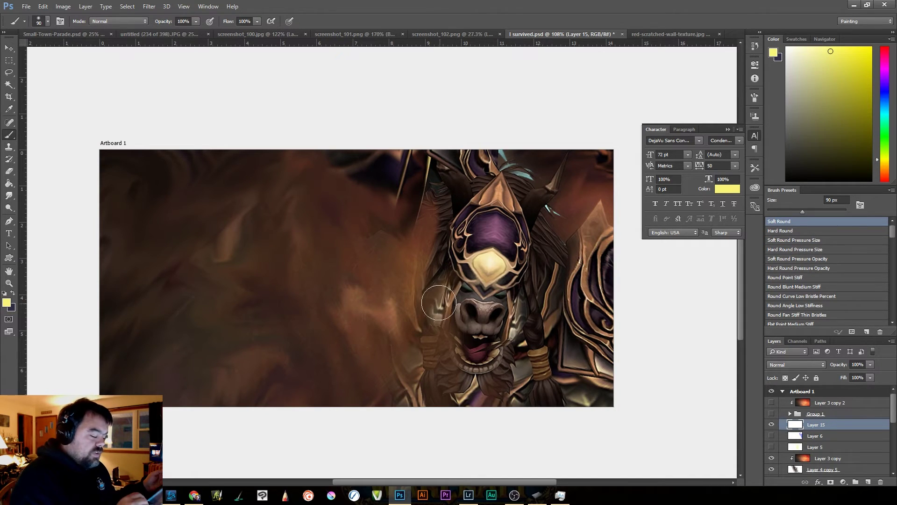
{"action": "left_click", "coordinate": [439, 302]}
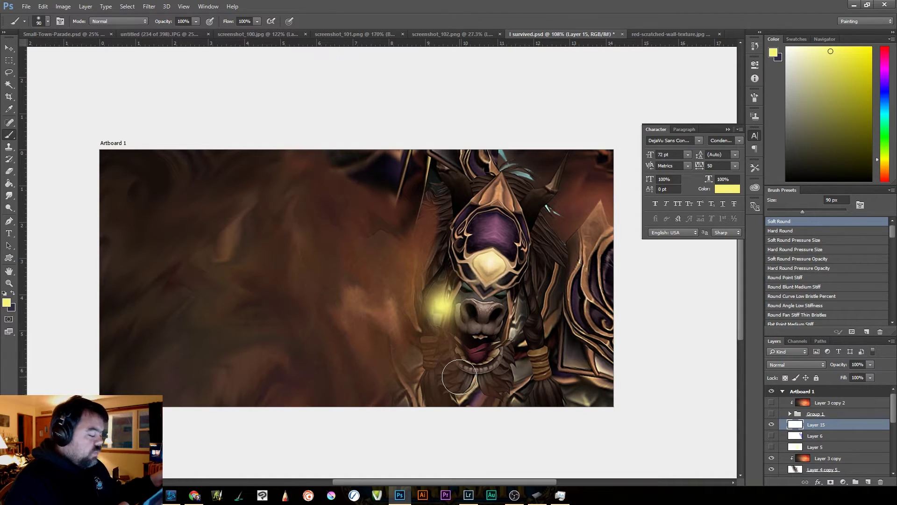
{"action": "key", "text": "ctrl+z"}
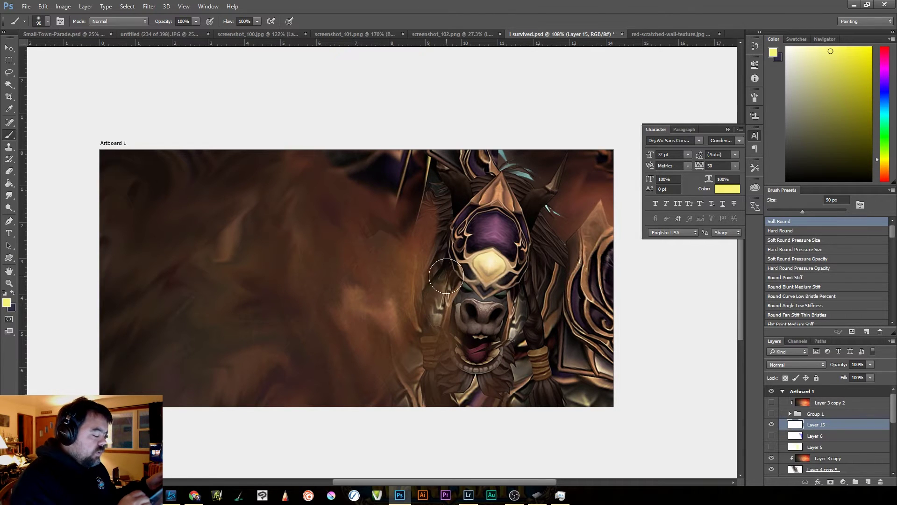
{"action": "key", "text": "bracketright"}
{"action": "key", "text": "bracketright"}
{"action": "key", "text": "bracketright"}
{"action": "key", "text": "bracketright"}
{"action": "key", "text": "bracketright"}
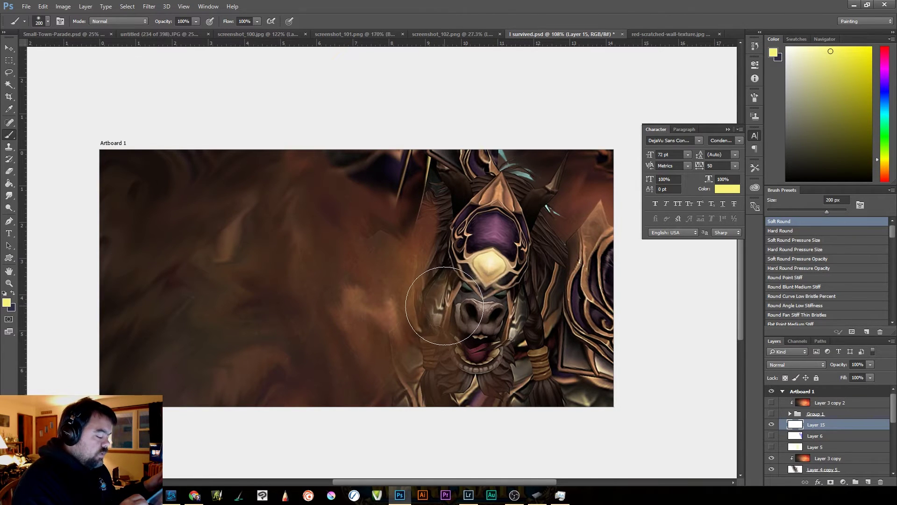
{"action": "left_click", "coordinate": [443, 298]}
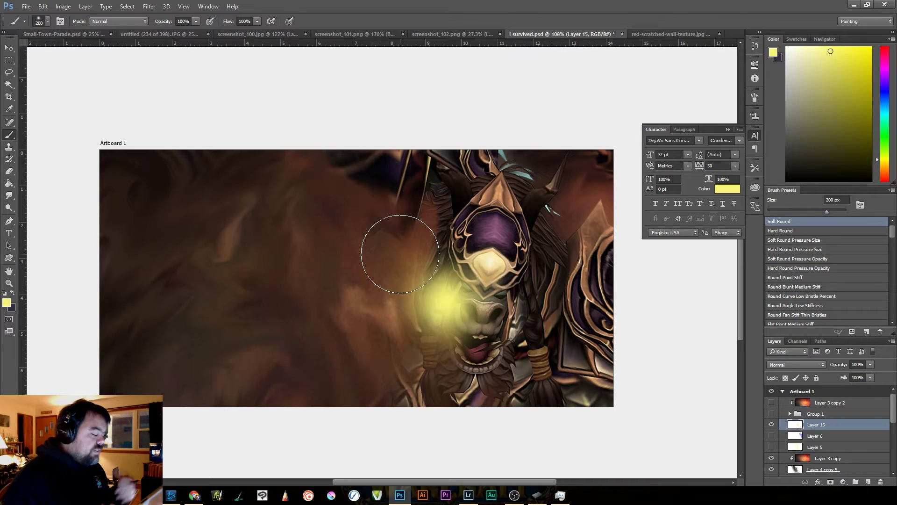
Try Overlay blending on Layer 15, then return it to Normal
{"action": "left_click", "coordinate": [784, 364]}
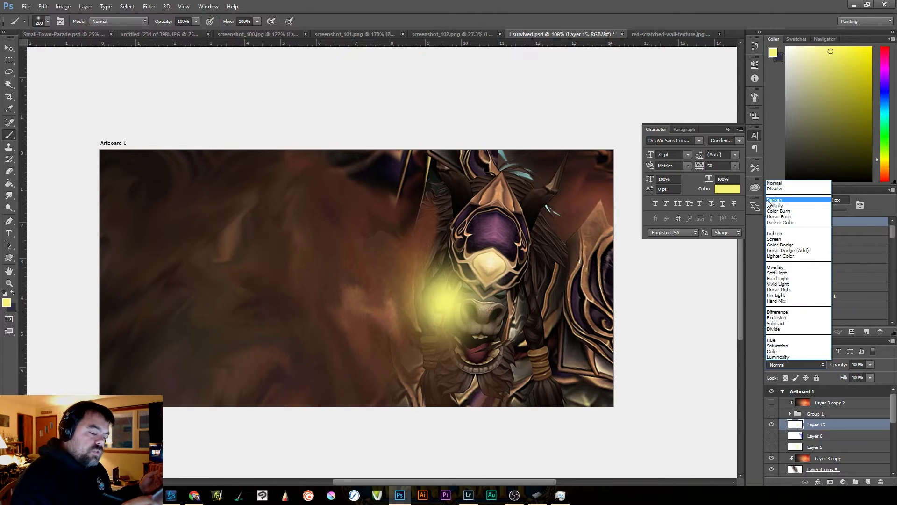
{"action": "left_click", "coordinate": [779, 267]}
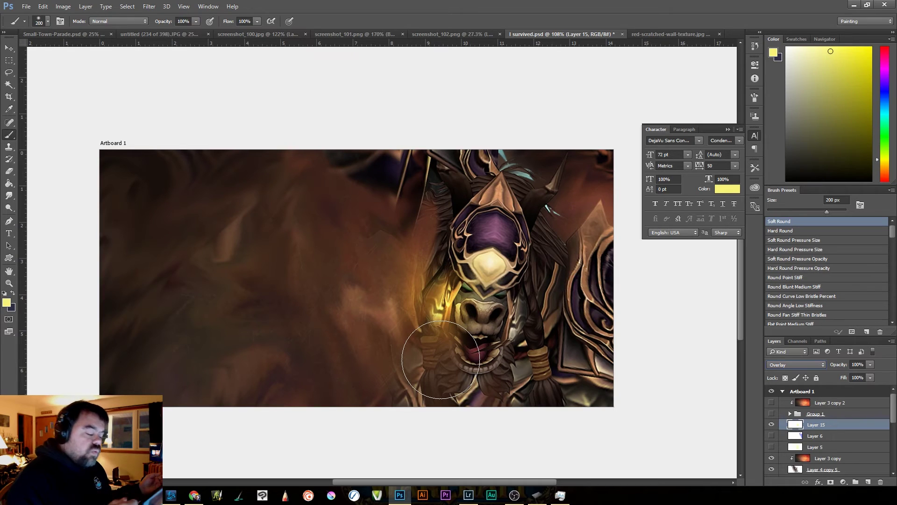
{"action": "left_click", "coordinate": [785, 365]}
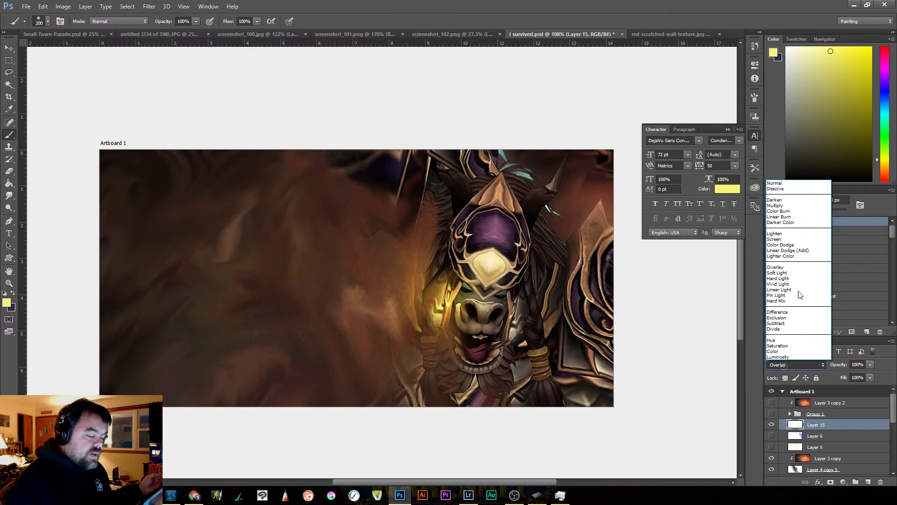
{"action": "left_click", "coordinate": [780, 189]}
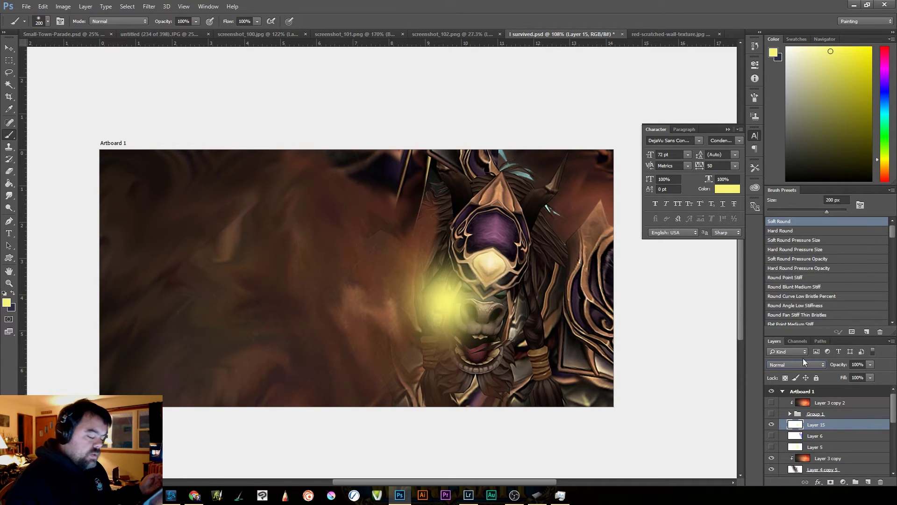
Duplicate Layer 15 as Layer 15 copy
{"action": "right_click", "coordinate": [834, 427]}
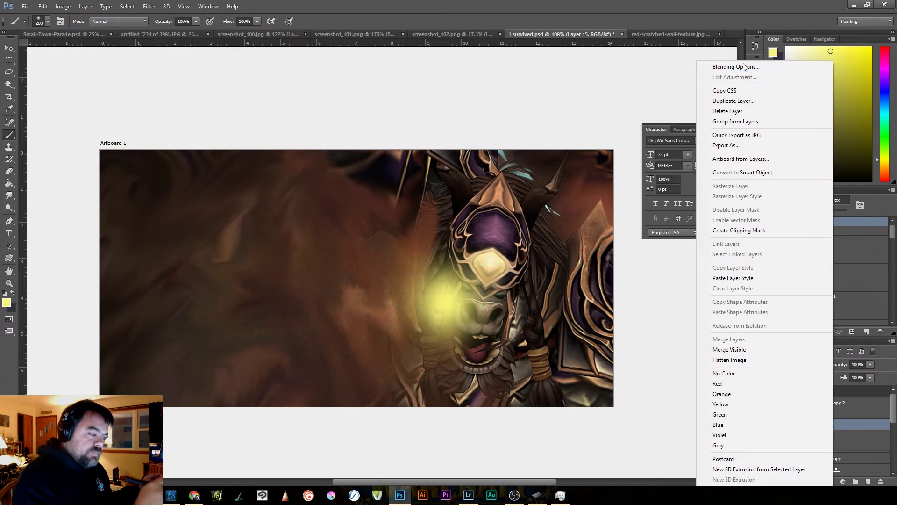
{"action": "left_click", "coordinate": [736, 102]}
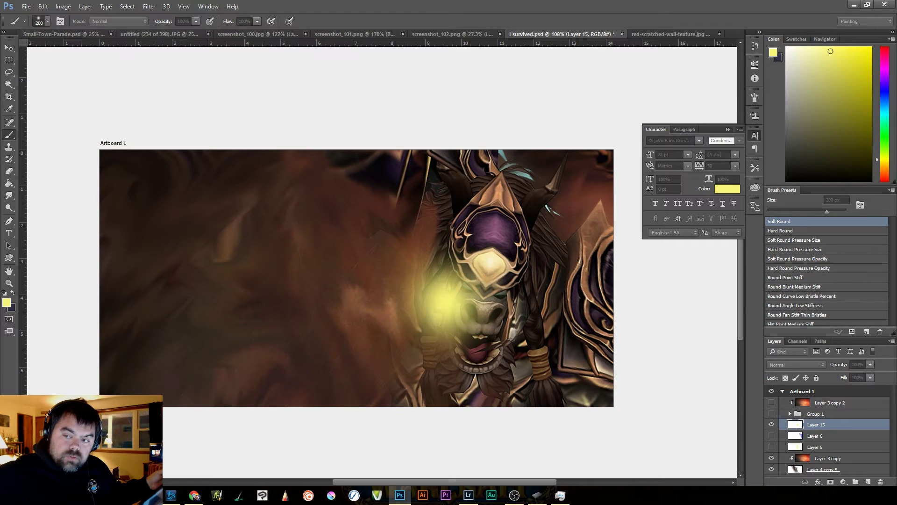
{"action": "key", "text": "Return"}
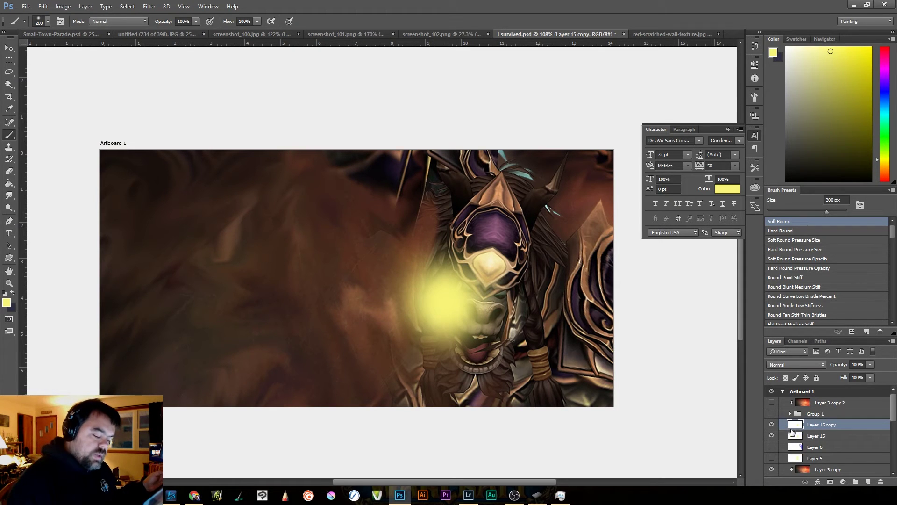
Set Layer 15's blend mode to Overlay
{"action": "left_click", "coordinate": [771, 424]}
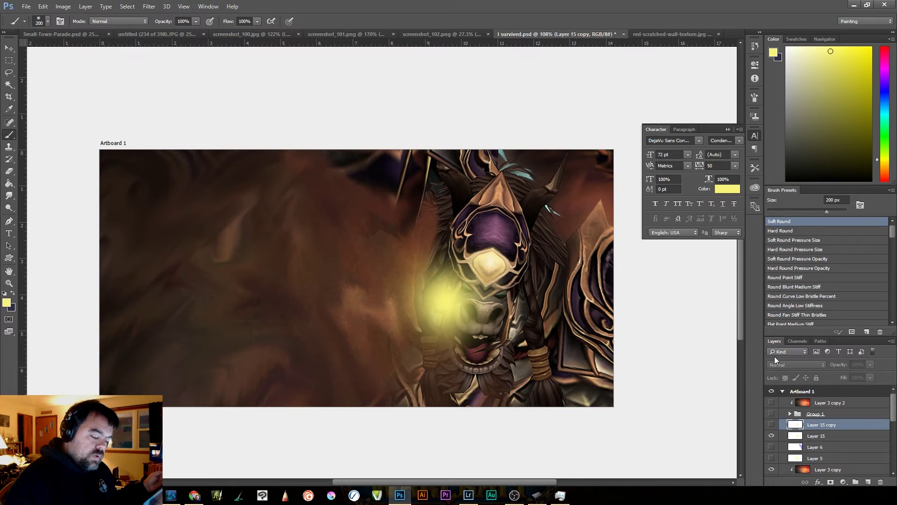
{"action": "left_click", "coordinate": [811, 435]}
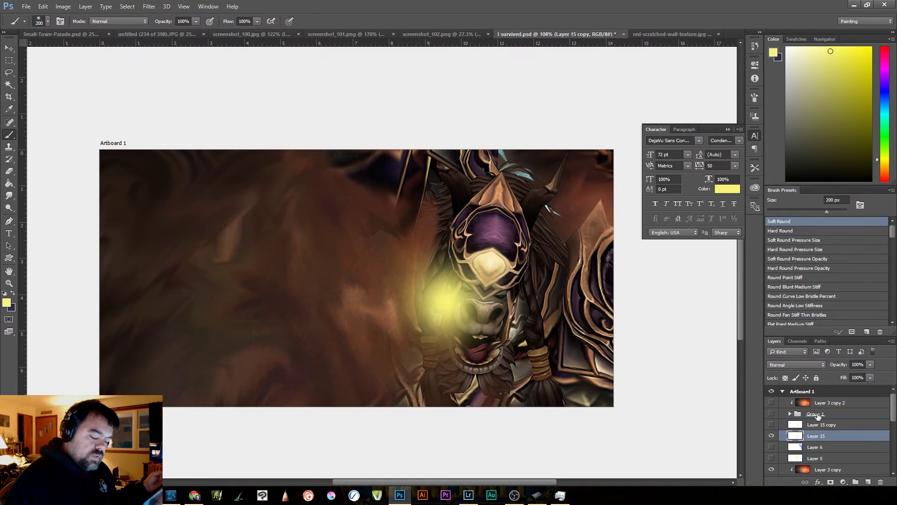
{"action": "left_click", "coordinate": [785, 365]}
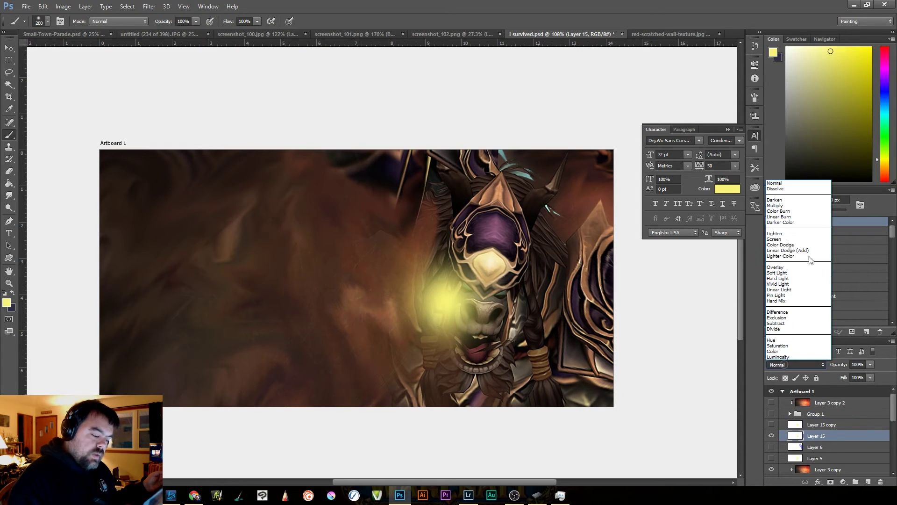
{"action": "left_click", "coordinate": [774, 267]}
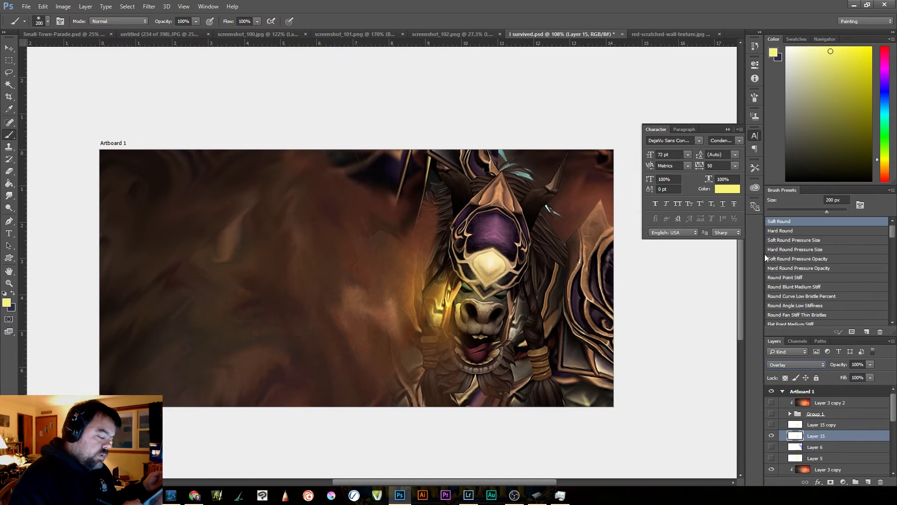
Compare the two glow layers, leaving both visible with Layer 15 copy selected
{"action": "left_click", "coordinate": [771, 435]}
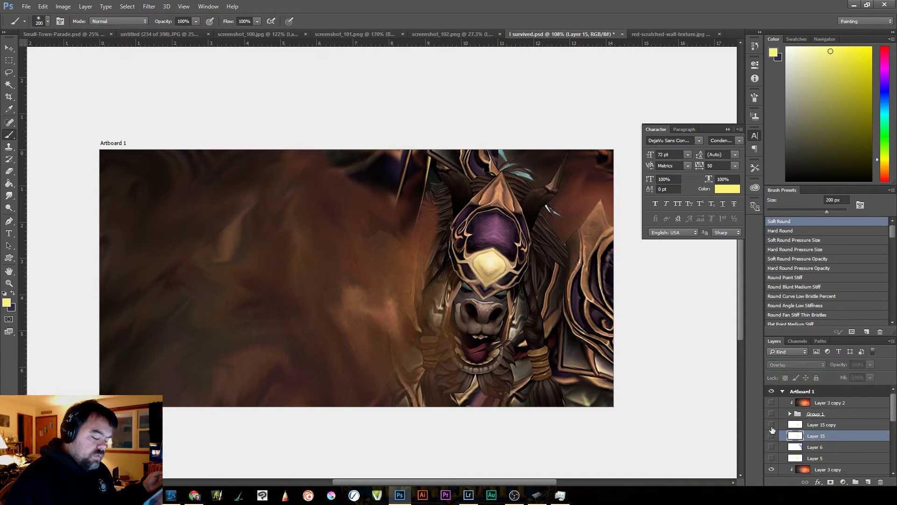
{"action": "left_click", "coordinate": [772, 425]}
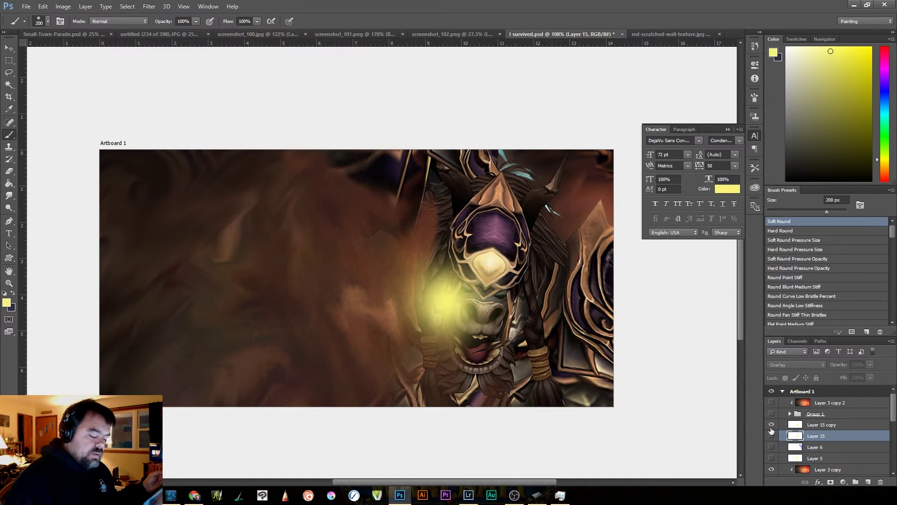
{"action": "left_click", "coordinate": [814, 424]}
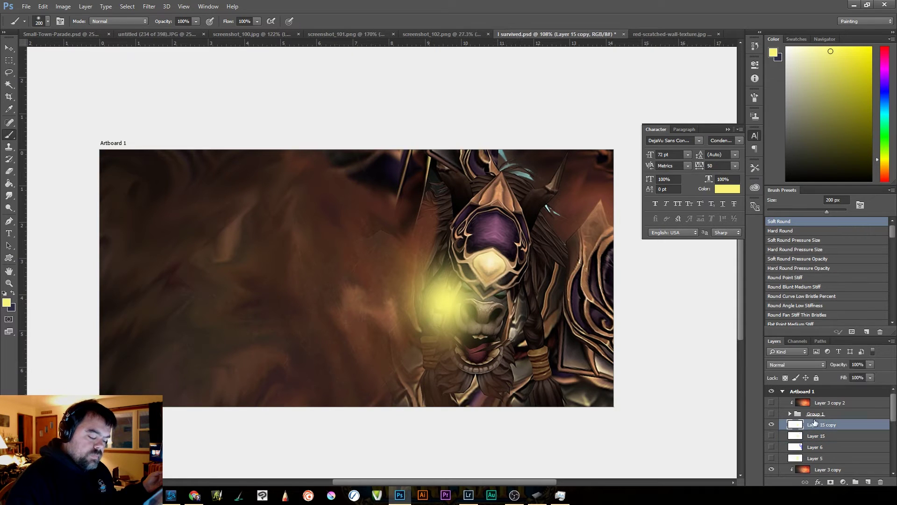
{"action": "left_click", "coordinate": [772, 435]}
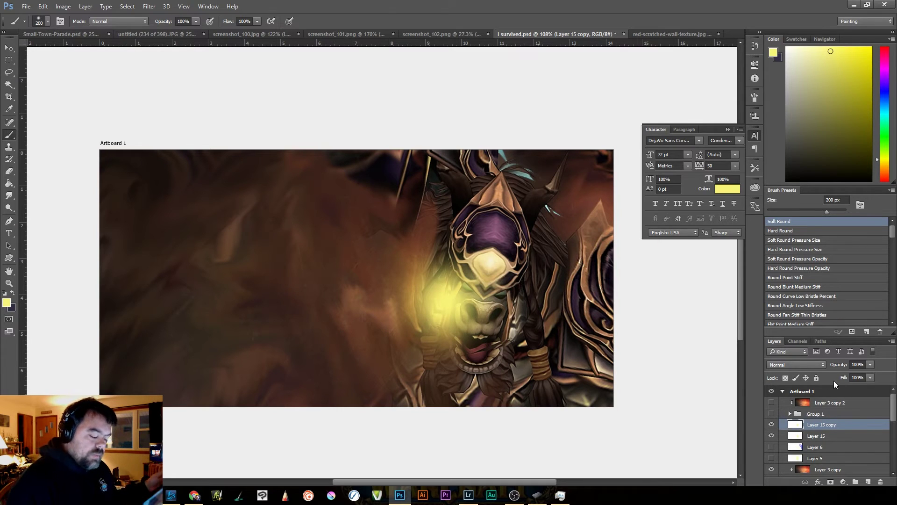
Lower Layer 15 copy's opacity to 50%
{"action": "left_click", "coordinate": [772, 425]}
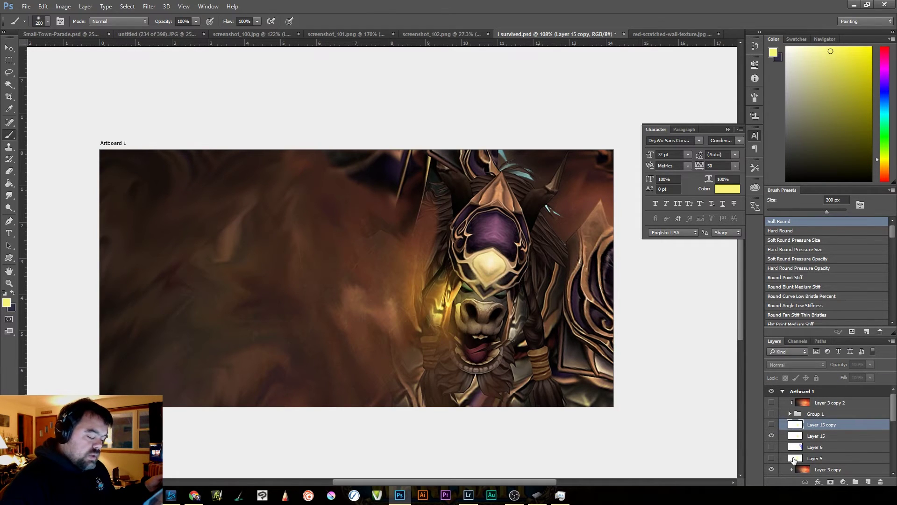
{"action": "left_click", "coordinate": [771, 435]}
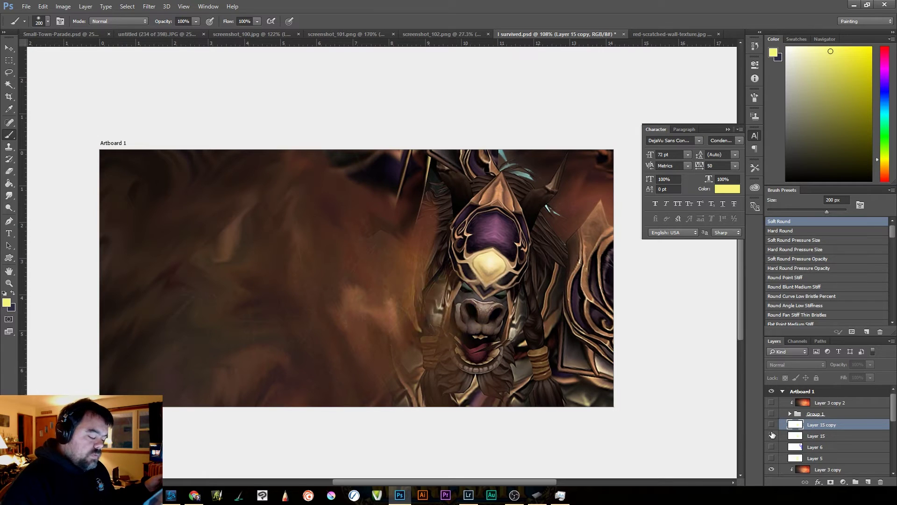
{"action": "left_click", "coordinate": [771, 425]}
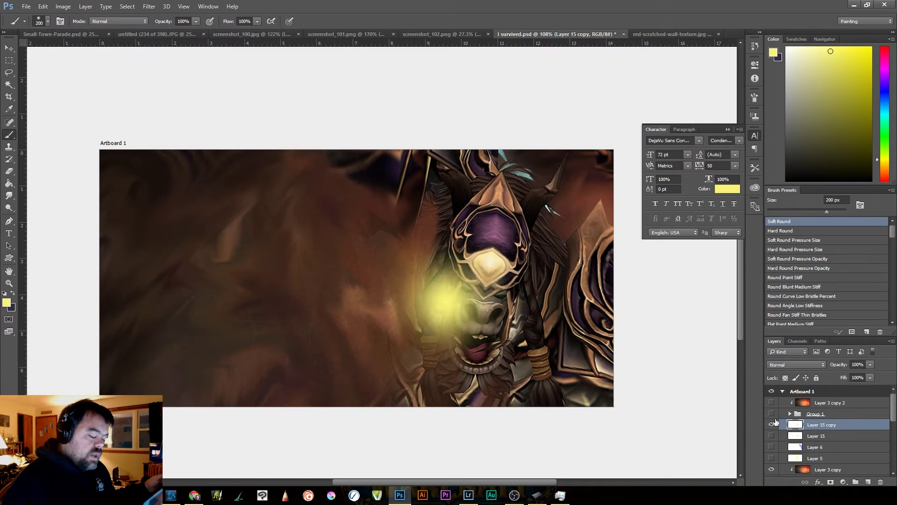
{"action": "left_click", "coordinate": [870, 365]}
{"action": "left_click_drag", "start_coordinate": [845, 380], "coordinate": [848, 381]}
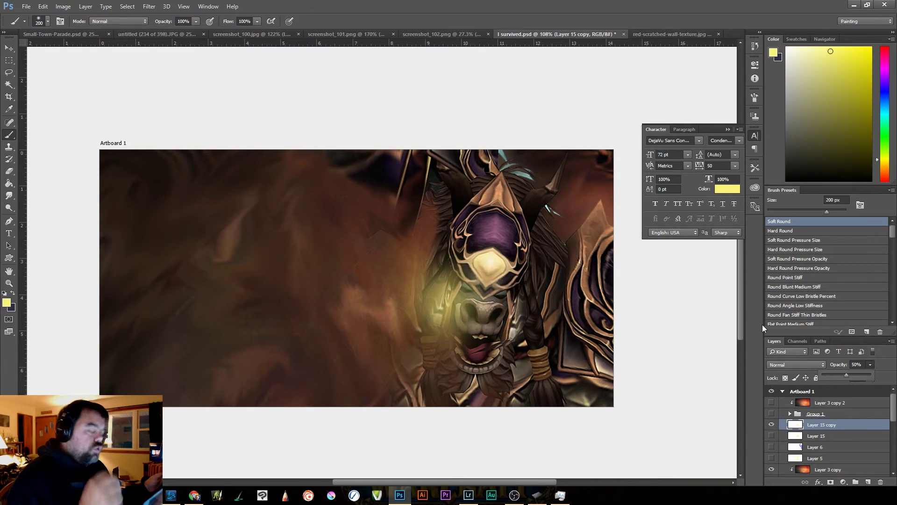
Recheck the glow with both layers visible and switch the painting colour to white
{"action": "left_click", "coordinate": [771, 435]}
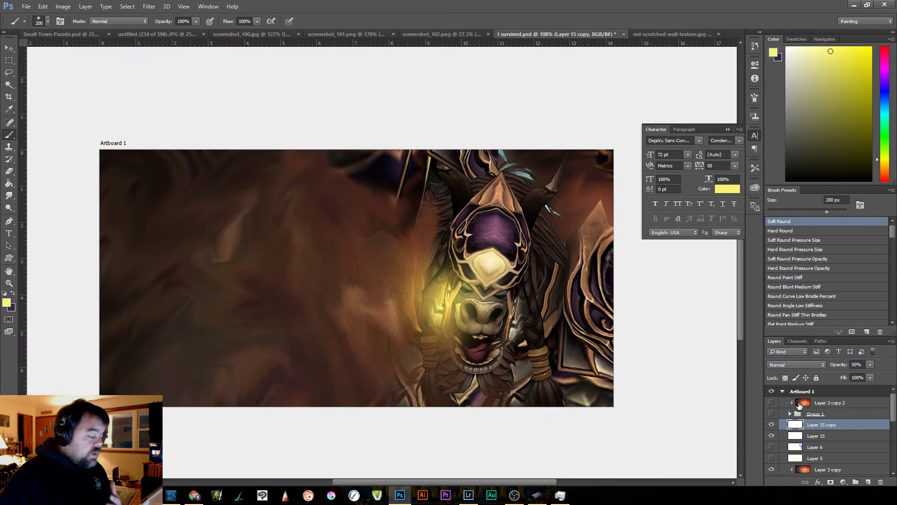
{"action": "left_click", "coordinate": [771, 424]}
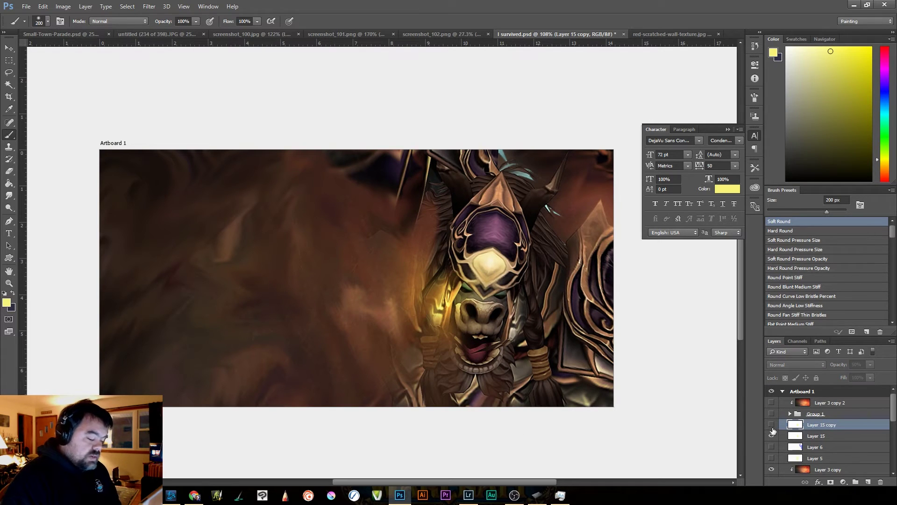
{"action": "left_click", "coordinate": [772, 423]}
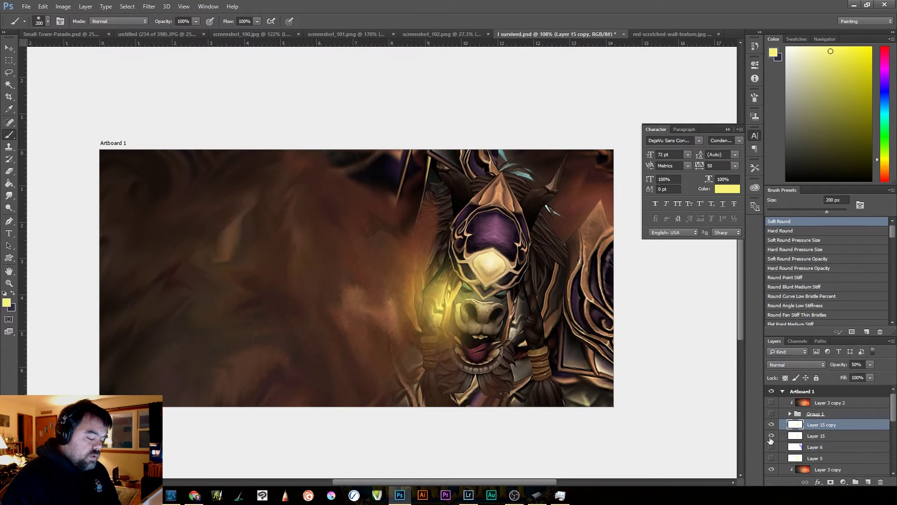
{"action": "left_click", "coordinate": [772, 436]}
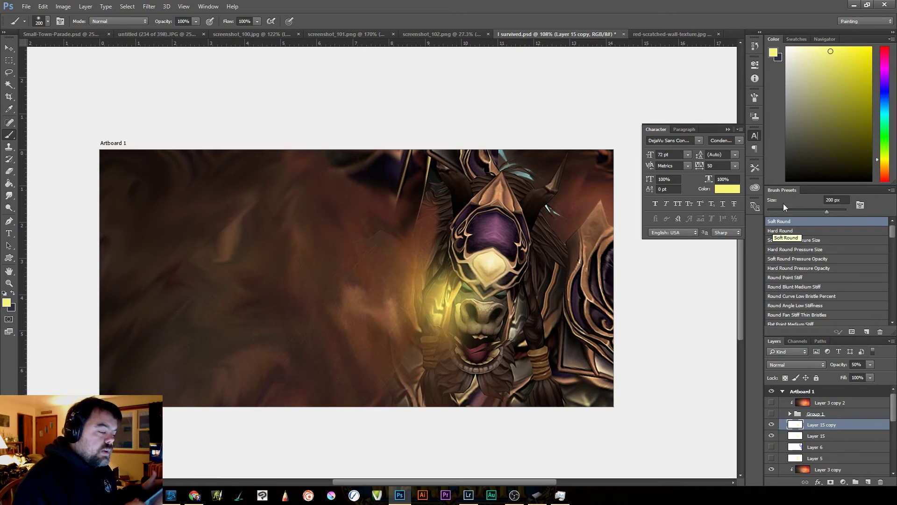
{"action": "left_click", "coordinate": [790, 47]}
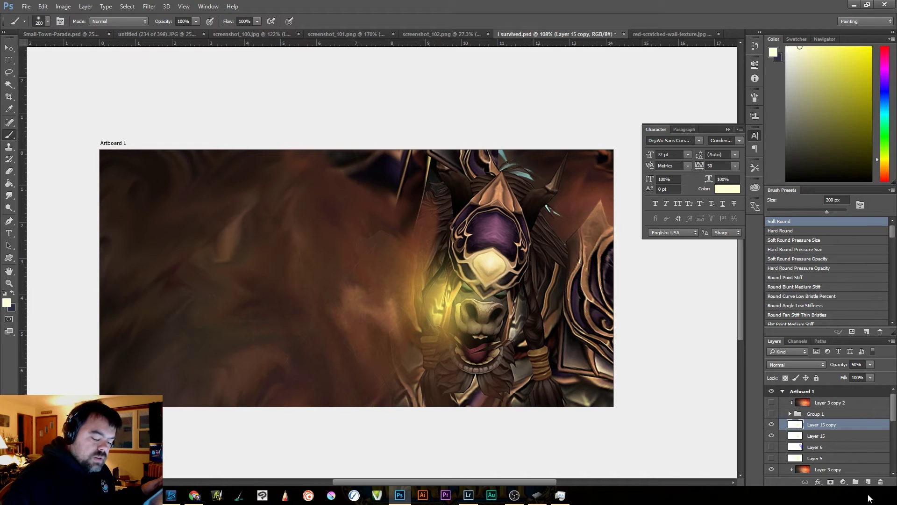
Add a new Overlay-mode Layer 16 beneath Layer 15 copy
{"action": "left_click", "coordinate": [868, 482]}
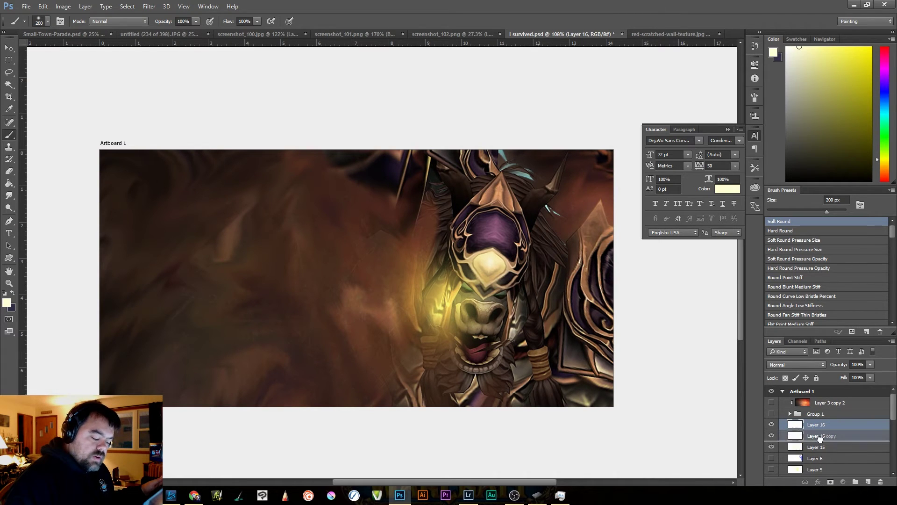
{"action": "left_click_drag", "start_coordinate": [820, 437], "coordinate": [820, 439]}
{"action": "left_click", "coordinate": [792, 367]}
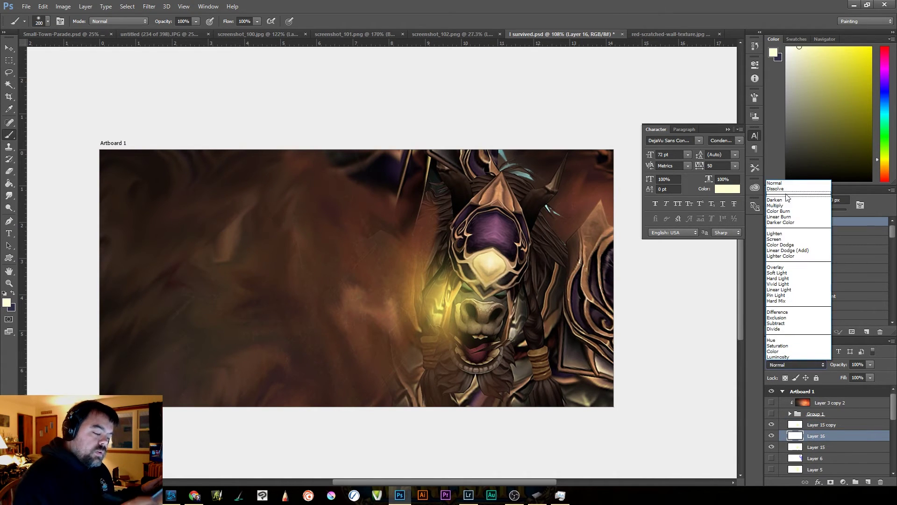
{"action": "left_click", "coordinate": [783, 266]}
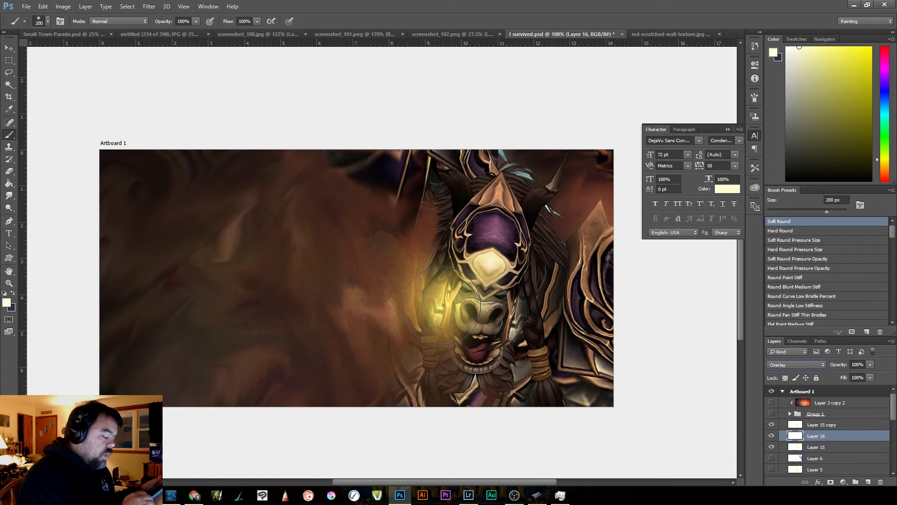
Dab extra white glow beside the creature's eye with a 70–100 px brush
{"action": "left_click_drag", "start_coordinate": [439, 301], "coordinate": [444, 327]}
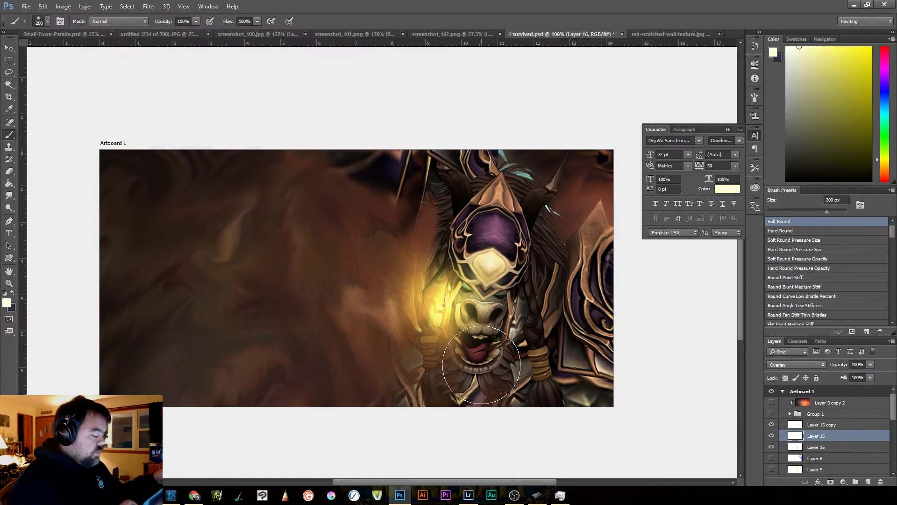
{"action": "key", "text": "ctrl+z"}
{"action": "key", "text": "bracketleft"}
{"action": "key", "text": "bracketleft"}
{"action": "key", "text": "bracketleft"}
{"action": "key", "text": "bracketleft"}
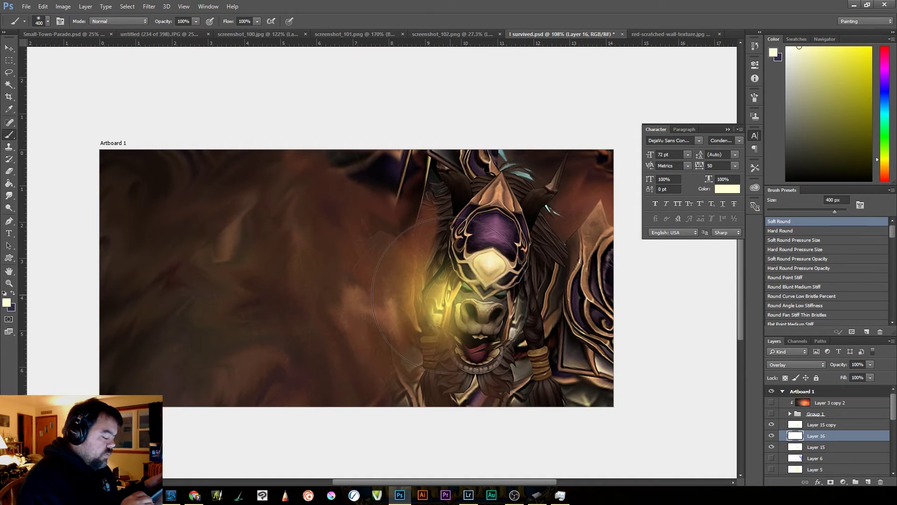
{"action": "key", "text": "bracketleft"}
{"action": "key", "text": "bracketleft"}
{"action": "key", "text": "bracketleft"}
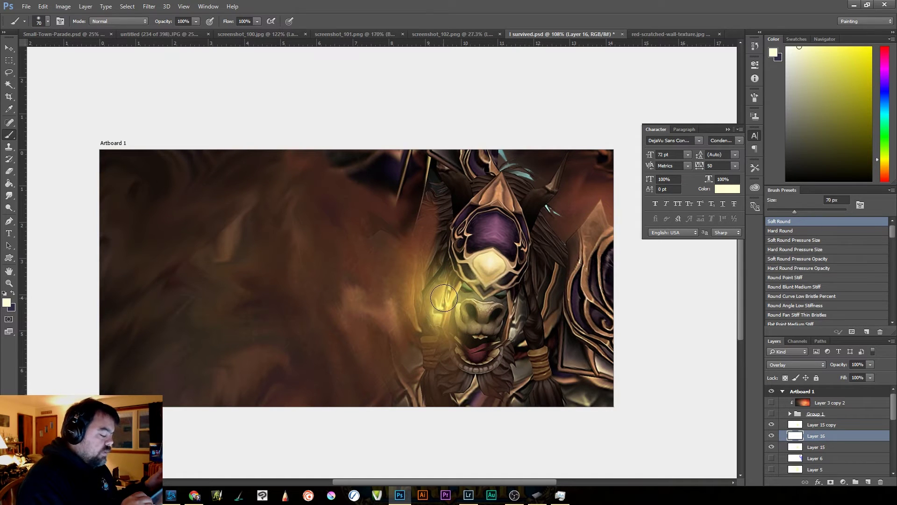
{"action": "left_click", "coordinate": [445, 300]}
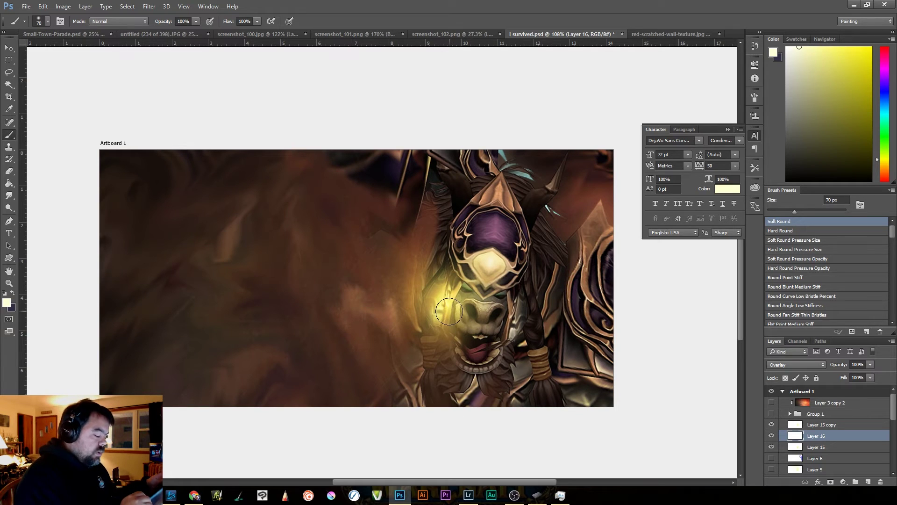
{"action": "key", "text": "bracketright"}
{"action": "key", "text": "bracketright"}
{"action": "key", "text": "bracketright"}
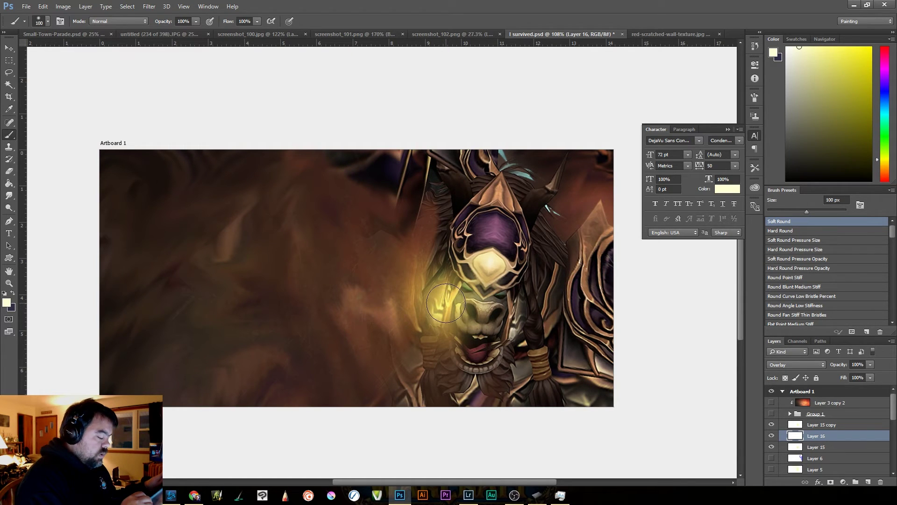
{"action": "left_click", "coordinate": [443, 302]}
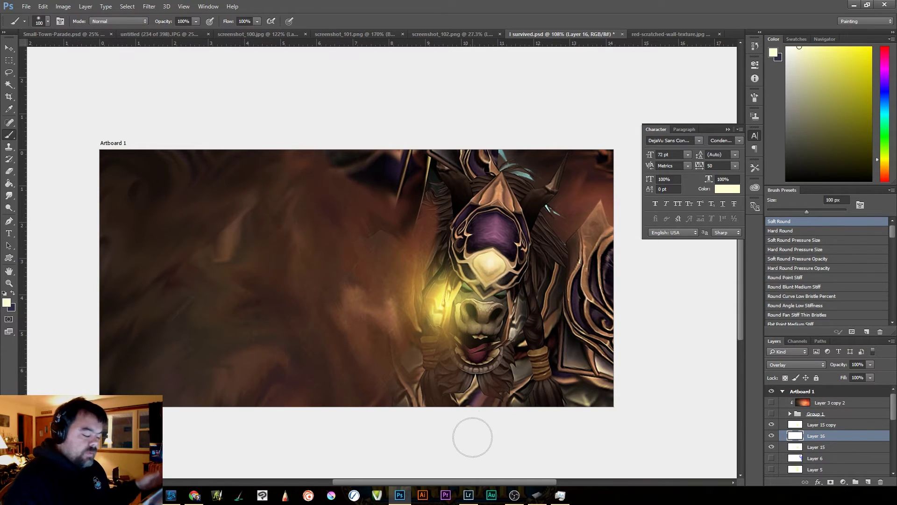
On Layer 15, paint a 500 px warm glow on the left side of the horse's face
{"action": "left_click", "coordinate": [811, 447]}
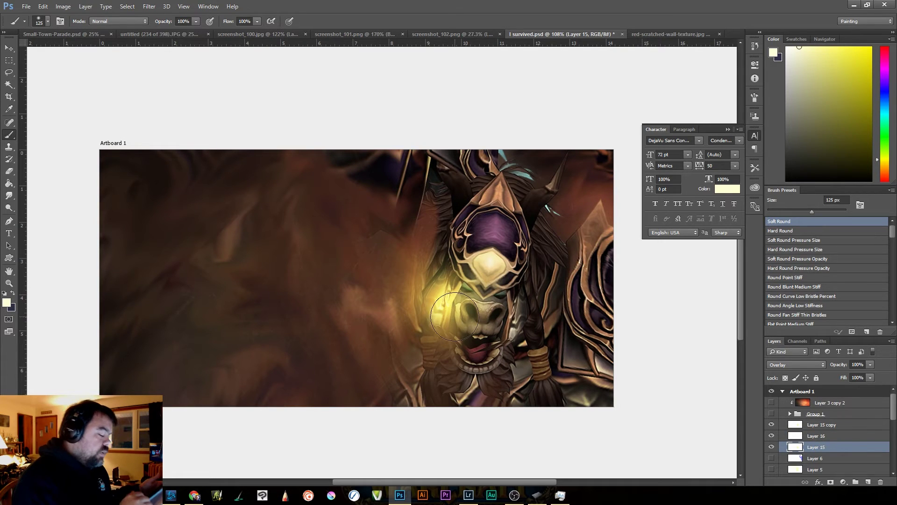
{"action": "key", "text": "bracketright"}
{"action": "key", "text": "bracketright"}
{"action": "key", "text": "bracketright"}
{"action": "key", "text": "bracketright"}
{"action": "key", "text": "bracketright"}
{"action": "key", "text": "bracketright"}
{"action": "key", "text": "bracketright"}
{"action": "key", "text": "bracketright"}
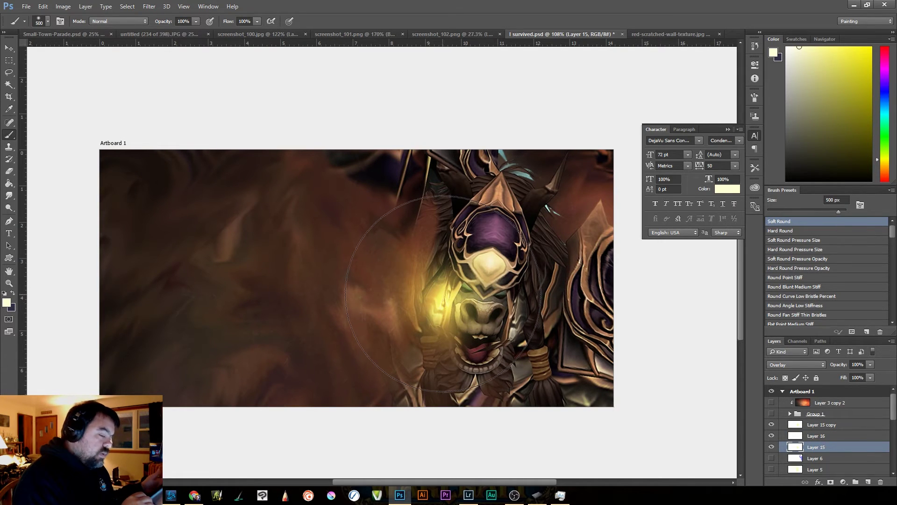
{"action": "left_click", "coordinate": [446, 299]}
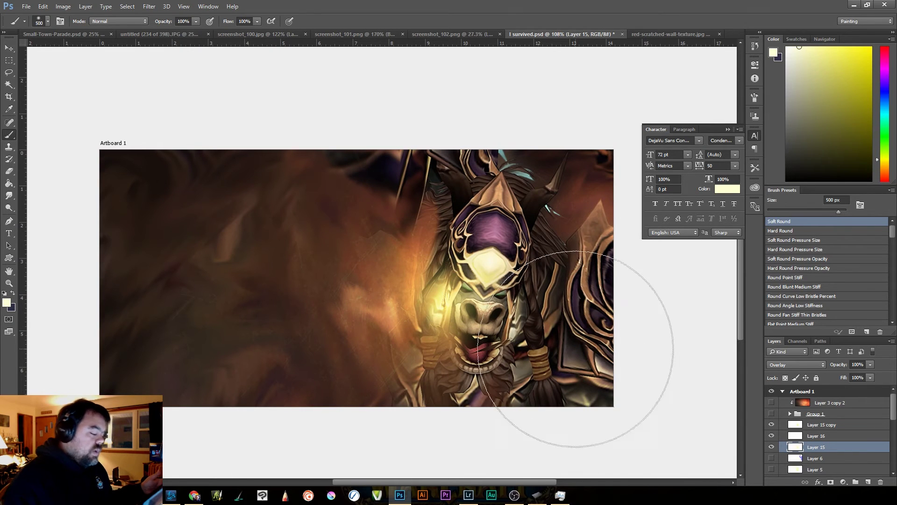
{"action": "key", "text": "ctrl+z"}
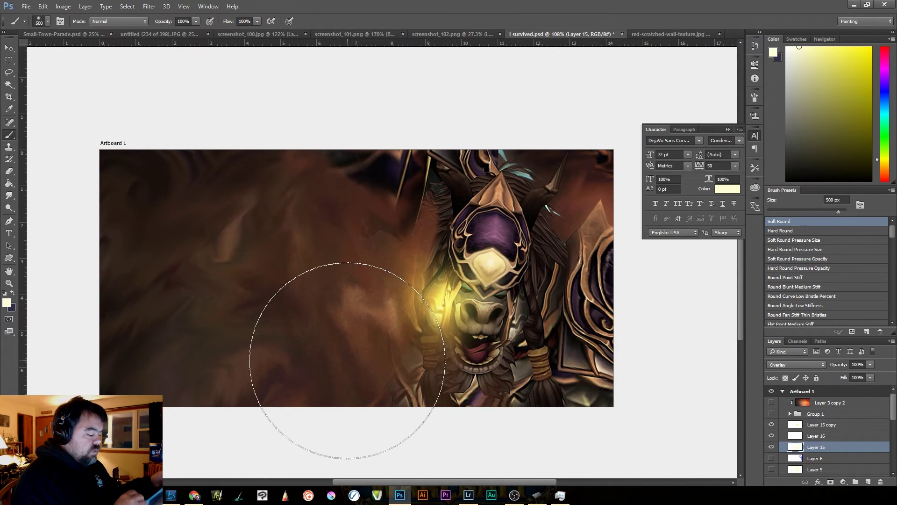
{"action": "left_click", "coordinate": [396, 330]}
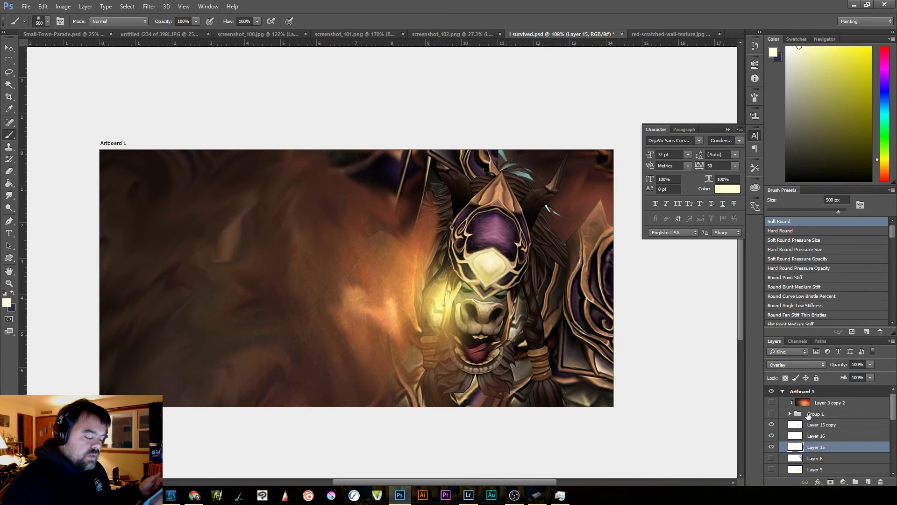
Shrink the brush and pick a light lavender painting colour
{"action": "key", "text": "bracketleft"}
{"action": "key", "text": "bracketleft"}
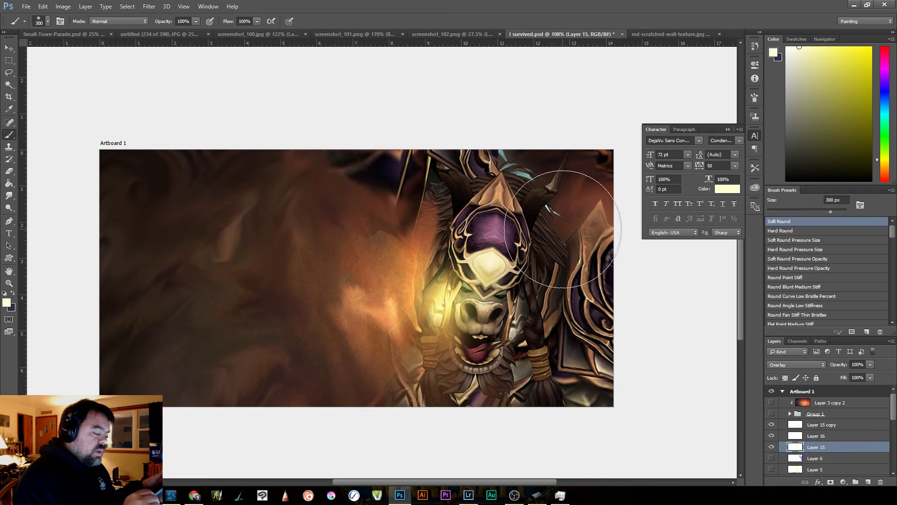
{"action": "key", "text": "bracketleft"}
{"action": "key", "text": "bracketleft"}
{"action": "key", "text": "bracketleft"}
{"action": "key", "text": "bracketleft"}
{"action": "key", "text": "bracketleft"}
{"action": "key", "text": "bracketleft"}
{"action": "key", "text": "bracketleft"}
{"action": "left_click", "coordinate": [886, 92]}
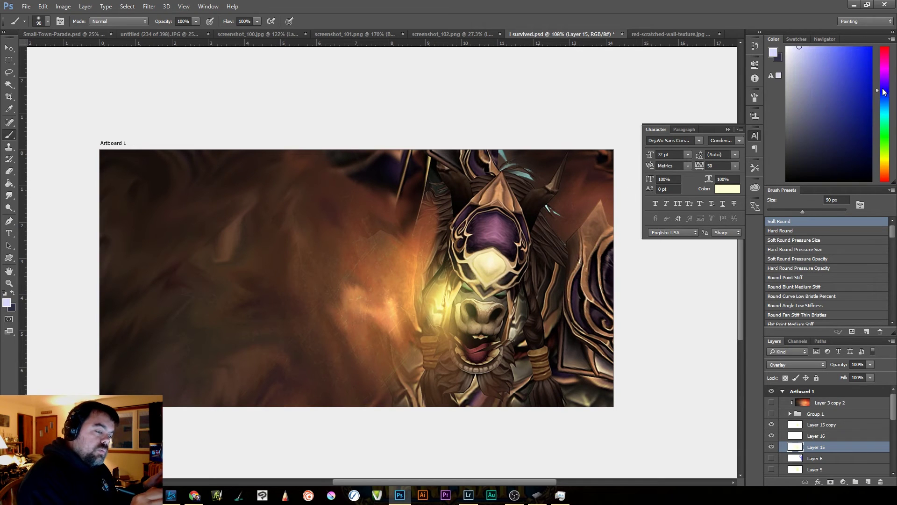
{"action": "left_click", "coordinate": [833, 45]}
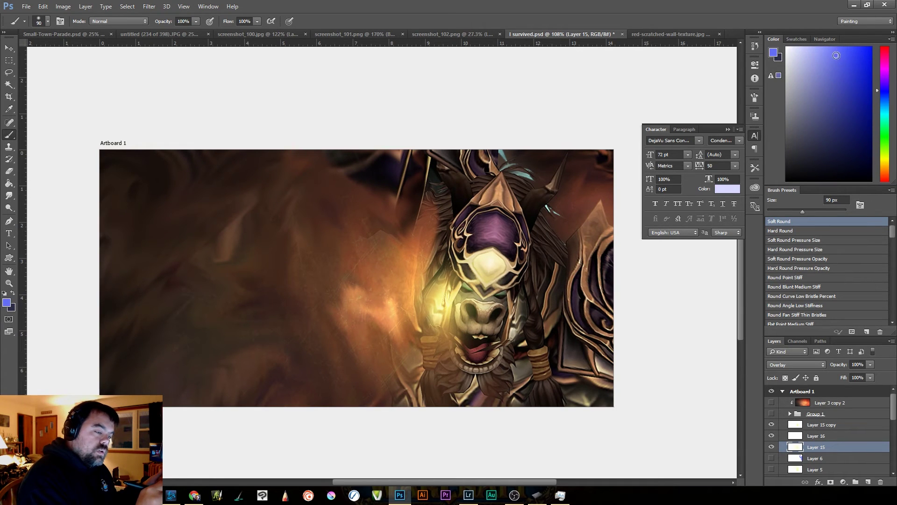
{"action": "mouse_move", "coordinate": [826, 62]}
{"action": "left_mouse_down"}
{"action": "mouse_move", "coordinate": [817, 59]}
{"action": "mouse_move", "coordinate": [842, 65]}
{"action": "mouse_move", "coordinate": [838, 59]}
{"action": "left_mouse_up"}
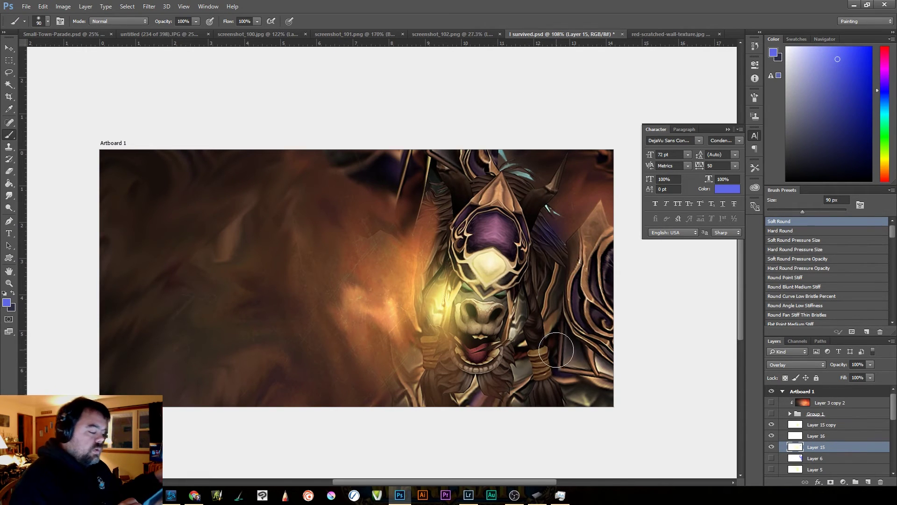
{"action": "left_click_drag", "start_coordinate": [837, 59], "coordinate": [826, 47]}
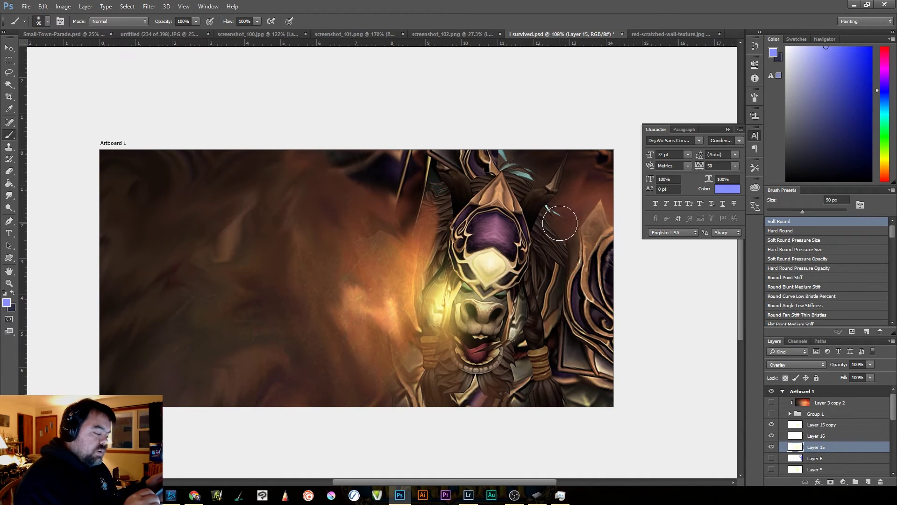
Paint a soft lavender rim light over the horn and armour on Layer 16 at 250 px
{"action": "key", "text": "bracketright"}
{"action": "key", "text": "bracketright"}
{"action": "key", "text": "bracketright"}
{"action": "key", "text": "bracketright"}
{"action": "key", "text": "bracketright"}
{"action": "key", "text": "bracketright"}
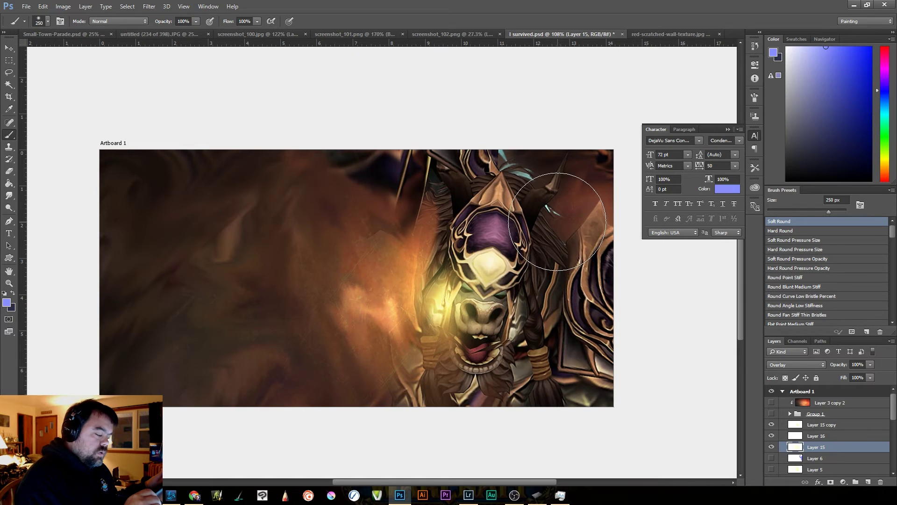
{"action": "mouse_move", "coordinate": [559, 222]}
{"action": "left_mouse_down"}
{"action": "mouse_move", "coordinate": [565, 286]}
{"action": "mouse_move", "coordinate": [561, 220]}
{"action": "left_mouse_up"}
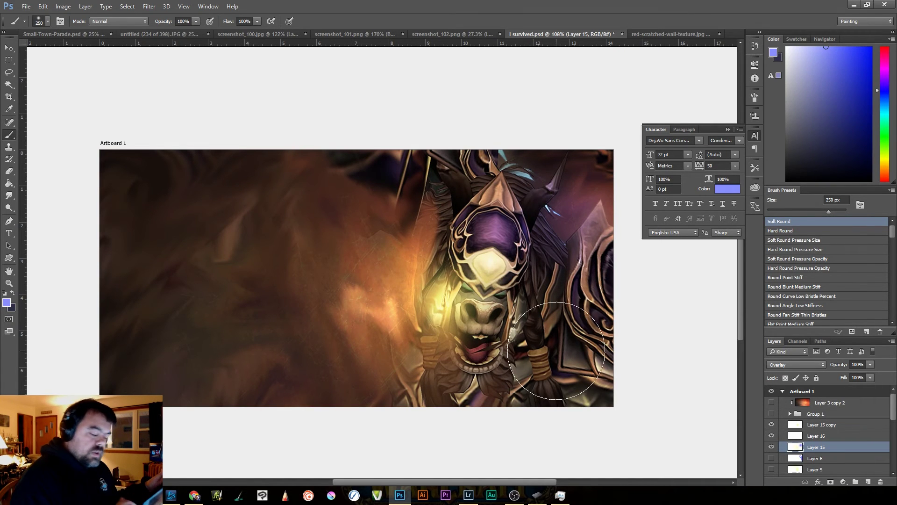
{"action": "left_click", "coordinate": [816, 425]}
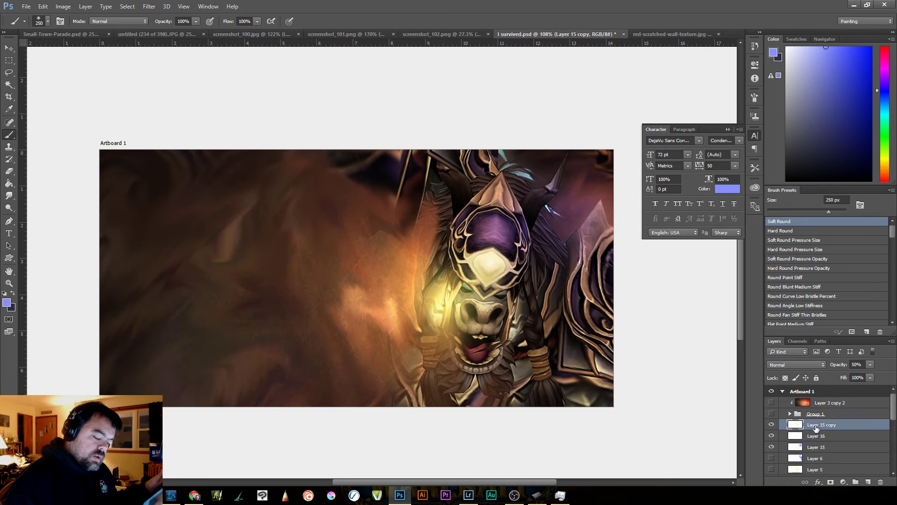
{"action": "left_click_drag", "start_coordinate": [809, 55], "coordinate": [795, 48]}
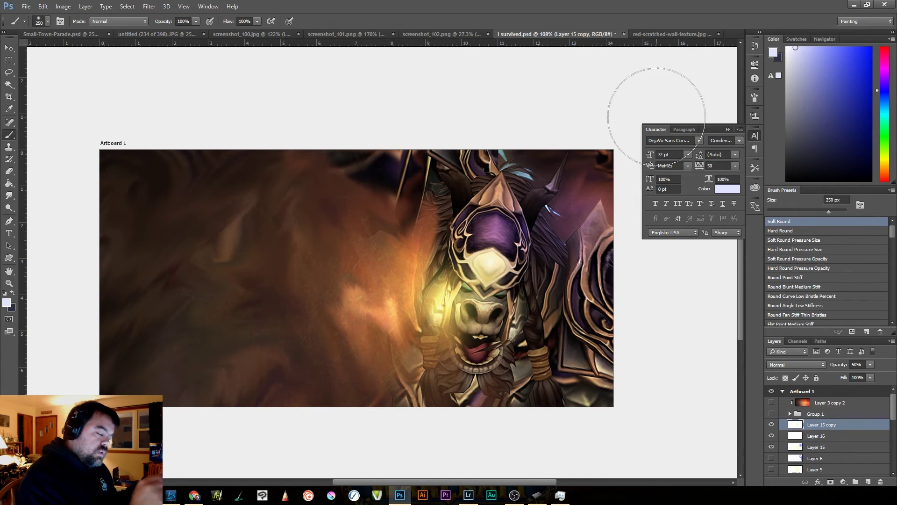
{"action": "left_click", "coordinate": [559, 229]}
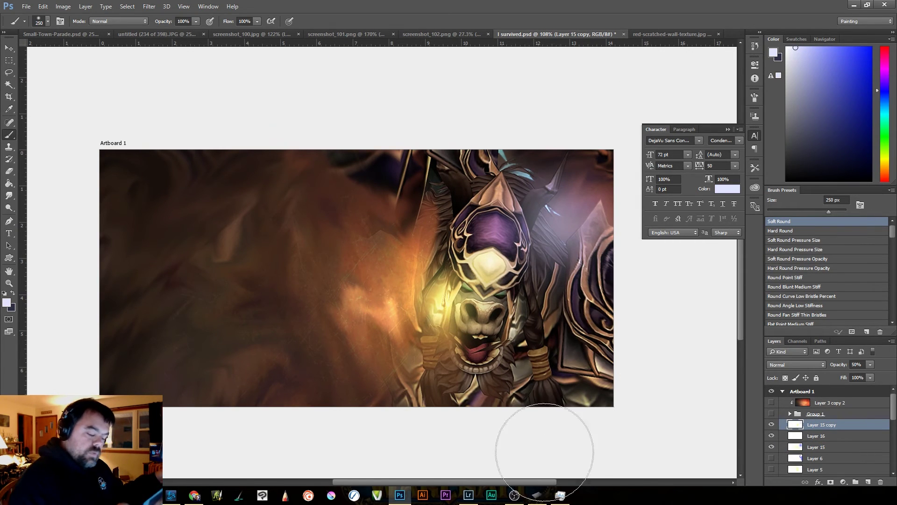
{"action": "key", "text": "ctrl+z"}
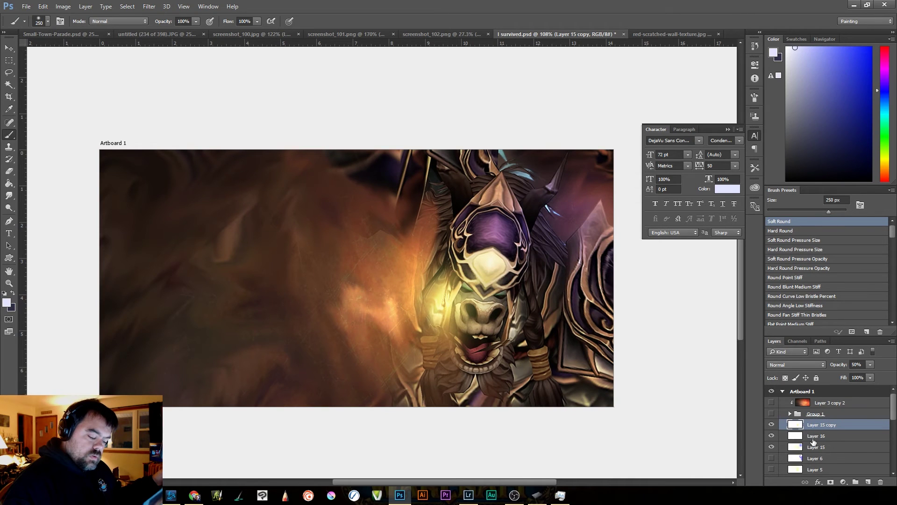
{"action": "left_click", "coordinate": [814, 436]}
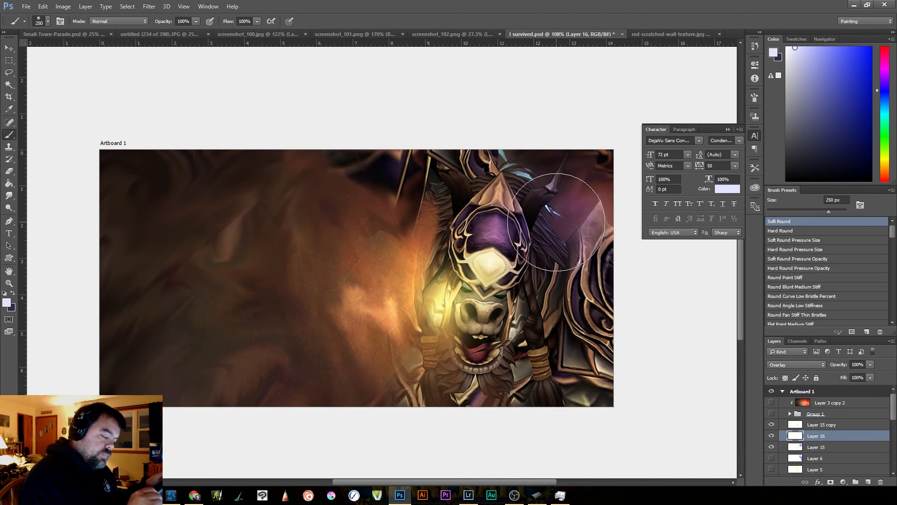
{"action": "left_click_drag", "start_coordinate": [559, 223], "coordinate": [542, 280]}
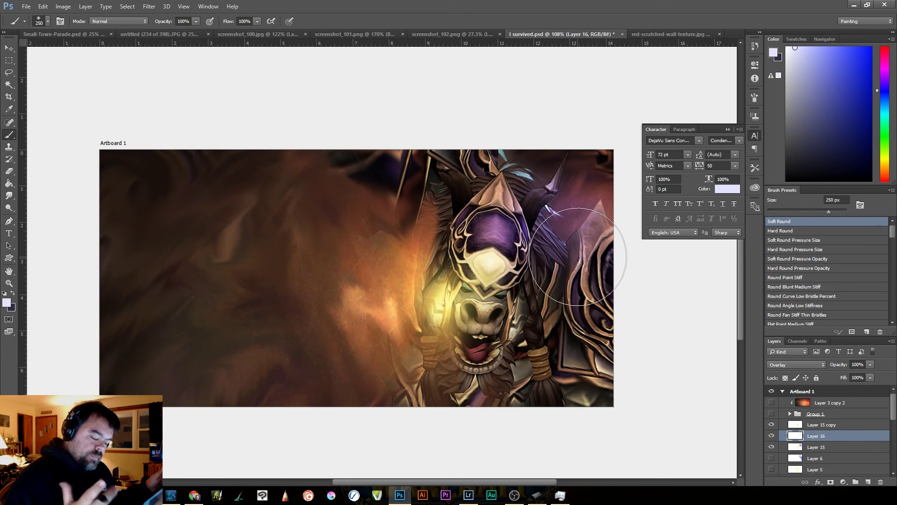
{"action": "left_click", "coordinate": [833, 148]}
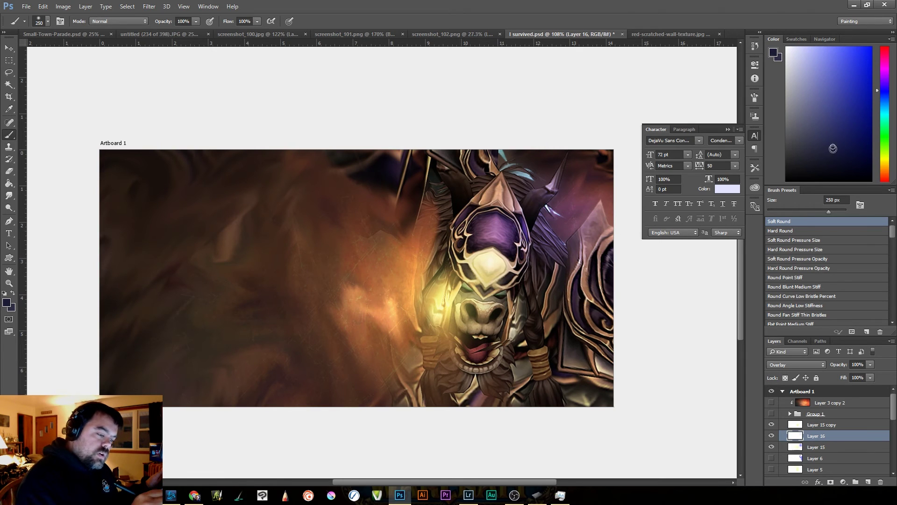
{"action": "left_click", "coordinate": [597, 236]}
{"action": "key", "text": "bracketleft"}
{"action": "key", "text": "bracketleft"}
{"action": "key", "text": "bracketleft"}
{"action": "key", "text": "bracketleft"}
{"action": "key", "text": "bracketleft"}
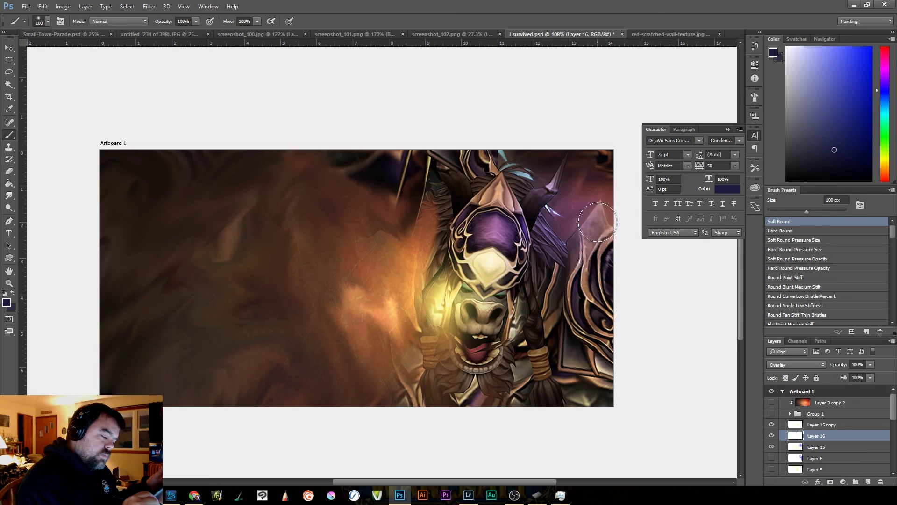
{"action": "left_click", "coordinate": [588, 244]}
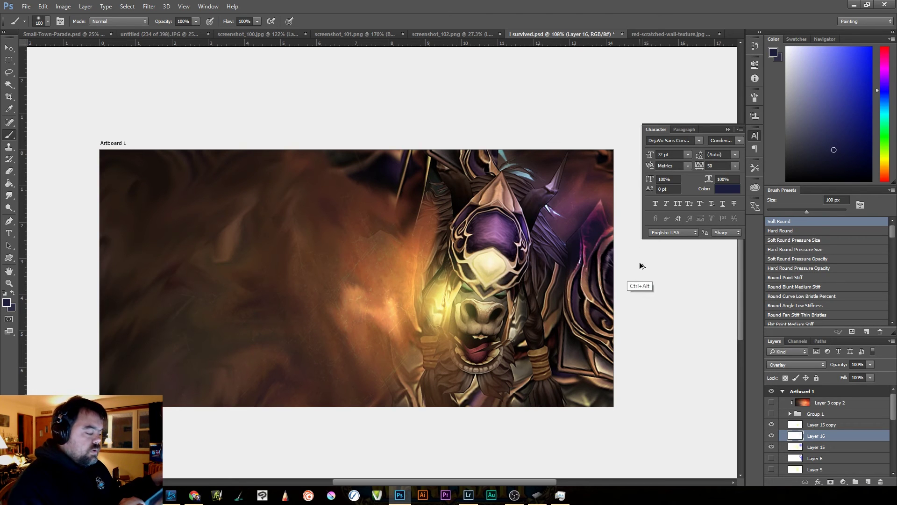
{"action": "key", "text": "ctrl+z"}
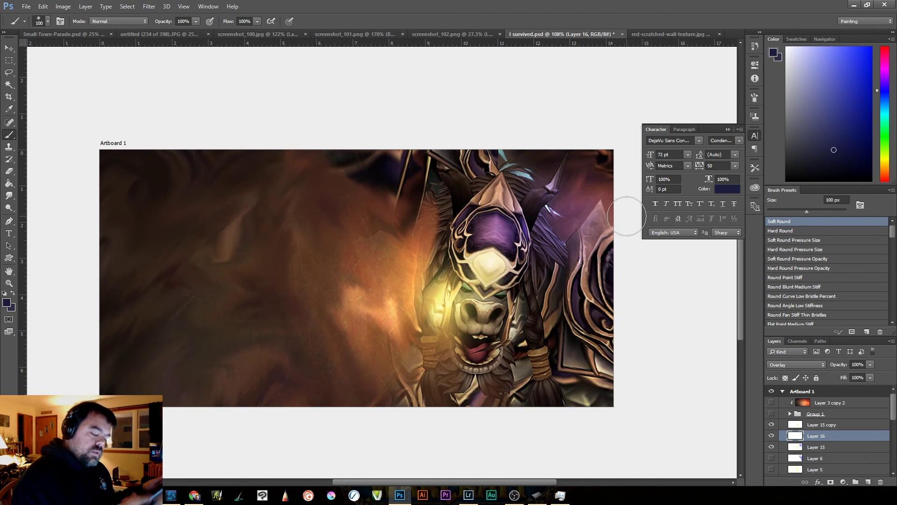
{"action": "left_click", "coordinate": [802, 425]}
{"action": "left_click_drag", "start_coordinate": [601, 201], "coordinate": [589, 247]}
{"action": "key", "text": "ctrl+z"}
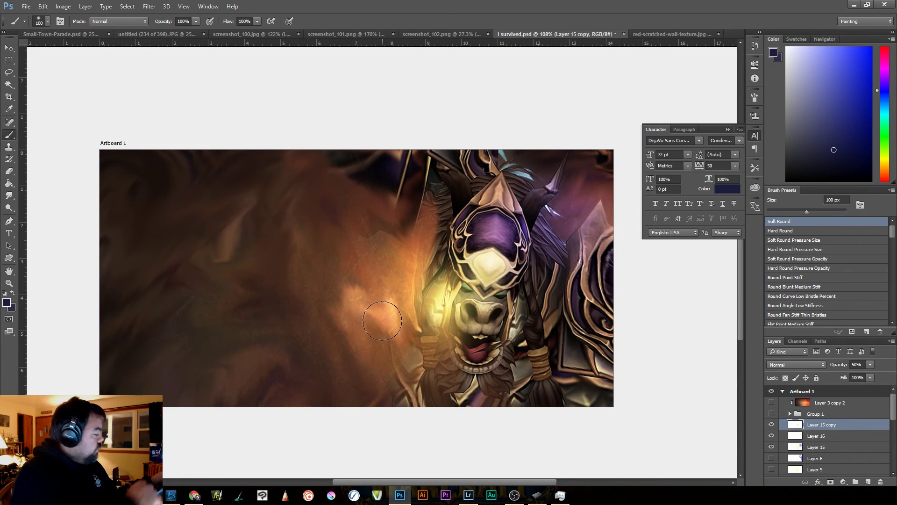
On Layer 4 copy, burn the bright patch beside the horse's head and dodge the armour edge near the glow
{"action": "right_click", "coordinate": [8, 209]}
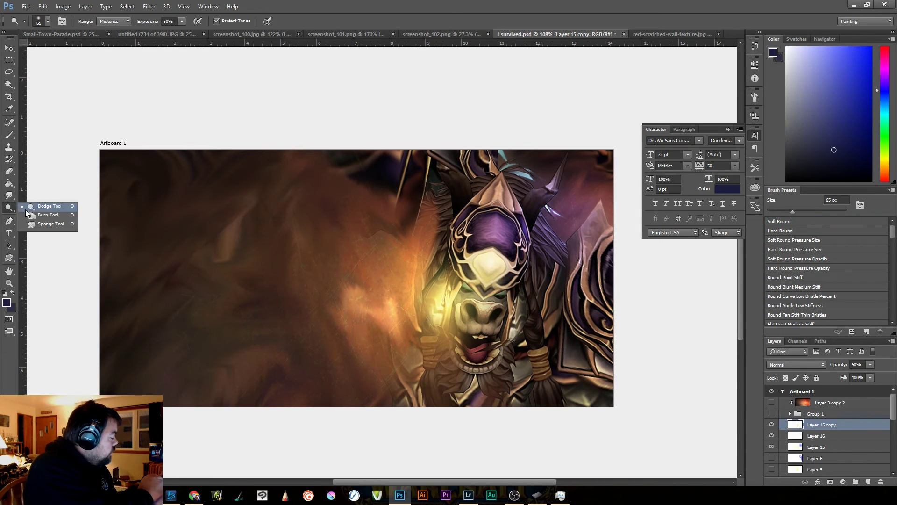
{"action": "left_click", "coordinate": [53, 218]}
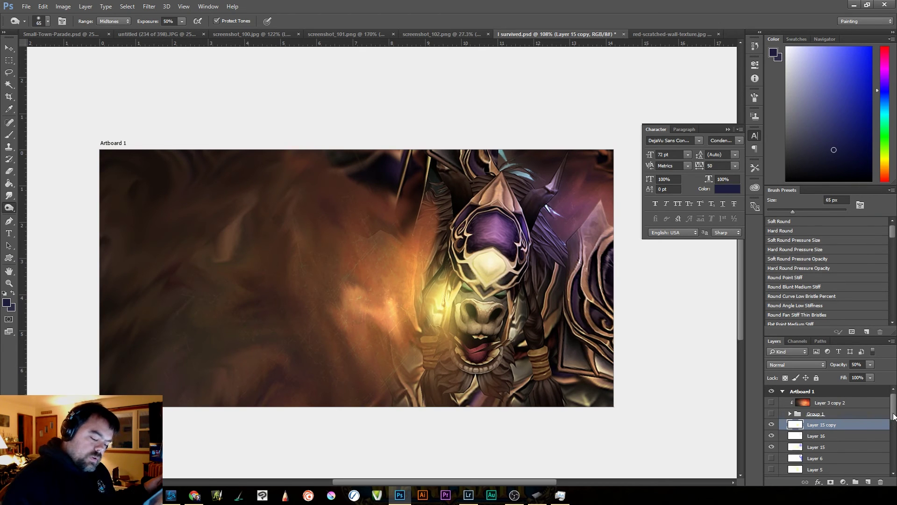
{"action": "scroll", "coordinate": [878, 457], "scroll_direction": "down", "scroll_amount": 10}
{"action": "left_click", "coordinate": [869, 438]}
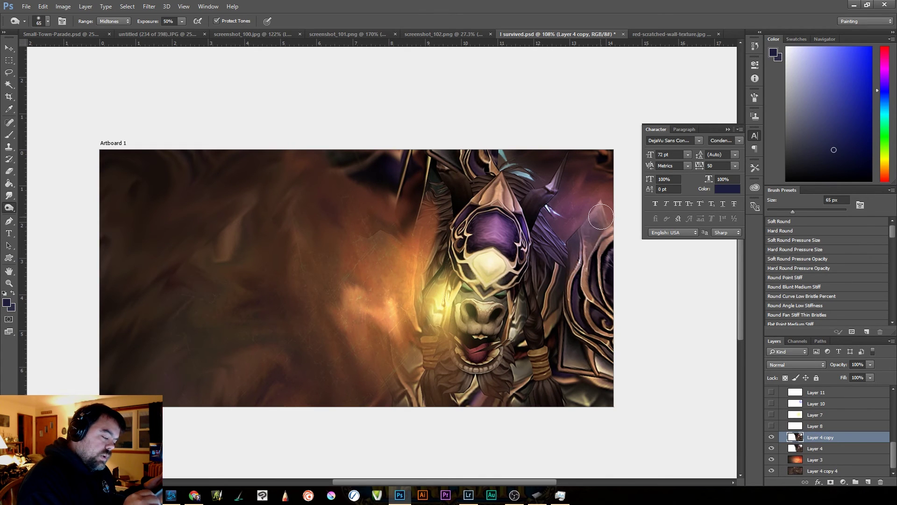
{"action": "mouse_move", "coordinate": [601, 206]}
{"action": "left_mouse_down"}
{"action": "mouse_move", "coordinate": [587, 244]}
{"action": "mouse_move", "coordinate": [590, 230]}
{"action": "mouse_move", "coordinate": [581, 287]}
{"action": "mouse_move", "coordinate": [577, 267]}
{"action": "mouse_move", "coordinate": [608, 221]}
{"action": "mouse_move", "coordinate": [614, 231]}
{"action": "mouse_move", "coordinate": [543, 191]}
{"action": "mouse_move", "coordinate": [531, 212]}
{"action": "mouse_move", "coordinate": [563, 163]}
{"action": "mouse_move", "coordinate": [532, 196]}
{"action": "mouse_move", "coordinate": [564, 157]}
{"action": "mouse_move", "coordinate": [532, 211]}
{"action": "mouse_move", "coordinate": [553, 174]}
{"action": "mouse_move", "coordinate": [539, 193]}
{"action": "mouse_move", "coordinate": [518, 169]}
{"action": "mouse_move", "coordinate": [534, 173]}
{"action": "mouse_move", "coordinate": [515, 172]}
{"action": "mouse_move", "coordinate": [535, 180]}
{"action": "mouse_move", "coordinate": [536, 210]}
{"action": "mouse_move", "coordinate": [515, 164]}
{"action": "mouse_move", "coordinate": [540, 187]}
{"action": "mouse_move", "coordinate": [530, 205]}
{"action": "mouse_move", "coordinate": [573, 140]}
{"action": "mouse_move", "coordinate": [597, 243]}
{"action": "mouse_move", "coordinate": [581, 265]}
{"action": "mouse_move", "coordinate": [603, 209]}
{"action": "mouse_move", "coordinate": [581, 229]}
{"action": "mouse_move", "coordinate": [579, 303]}
{"action": "mouse_move", "coordinate": [583, 253]}
{"action": "mouse_move", "coordinate": [575, 255]}
{"action": "mouse_move", "coordinate": [580, 311]}
{"action": "mouse_move", "coordinate": [563, 278]}
{"action": "mouse_move", "coordinate": [565, 322]}
{"action": "mouse_move", "coordinate": [568, 266]}
{"action": "mouse_move", "coordinate": [566, 292]}
{"action": "left_mouse_up"}
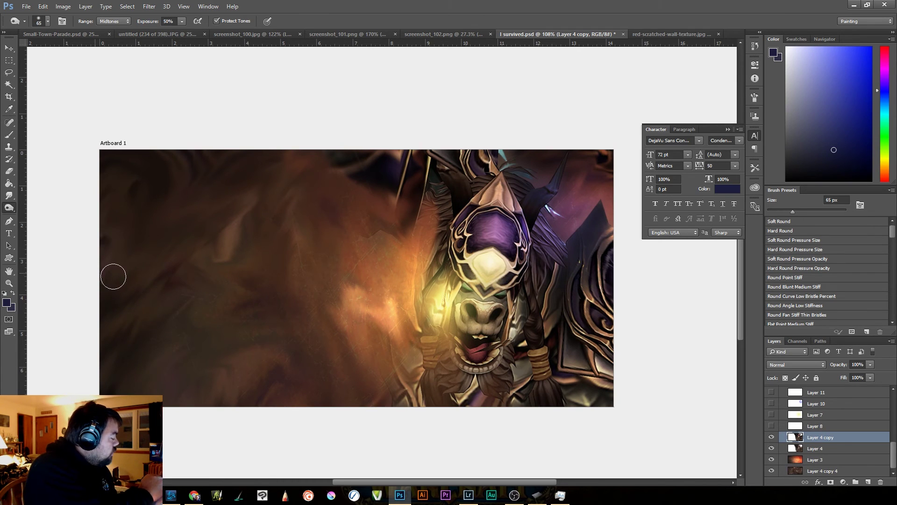
{"action": "mouse_move", "coordinate": [9, 209]}
{"action": "left_mouse_down"}
{"action": "mouse_move", "coordinate": [36, 201]}
{"action": "mouse_move", "coordinate": [54, 218]}
{"action": "mouse_move", "coordinate": [40, 204]}
{"action": "left_mouse_up"}
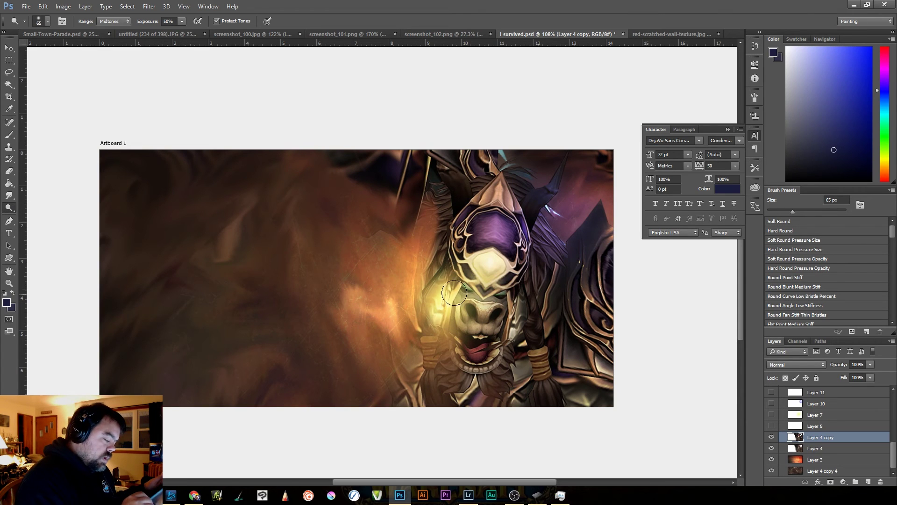
{"action": "mouse_move", "coordinate": [454, 295]}
{"action": "left_mouse_down"}
{"action": "mouse_move", "coordinate": [467, 281]}
{"action": "mouse_move", "coordinate": [467, 302]}
{"action": "mouse_move", "coordinate": [469, 259]}
{"action": "mouse_move", "coordinate": [459, 296]}
{"action": "mouse_move", "coordinate": [448, 267]}
{"action": "mouse_move", "coordinate": [455, 234]}
{"action": "mouse_move", "coordinate": [448, 282]}
{"action": "mouse_move", "coordinate": [438, 270]}
{"action": "mouse_move", "coordinate": [443, 226]}
{"action": "mouse_move", "coordinate": [445, 307]}
{"action": "mouse_move", "coordinate": [456, 268]}
{"action": "mouse_move", "coordinate": [449, 368]}
{"action": "mouse_move", "coordinate": [443, 317]}
{"action": "mouse_move", "coordinate": [478, 294]}
{"action": "mouse_move", "coordinate": [481, 302]}
{"action": "mouse_move", "coordinate": [446, 250]}
{"action": "mouse_move", "coordinate": [458, 281]}
{"action": "mouse_move", "coordinate": [451, 217]}
{"action": "mouse_move", "coordinate": [439, 250]}
{"action": "left_mouse_up"}
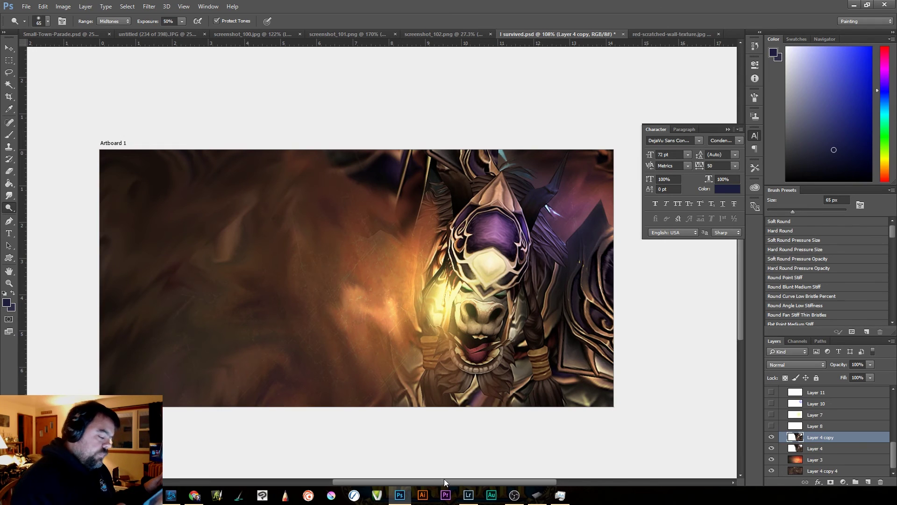